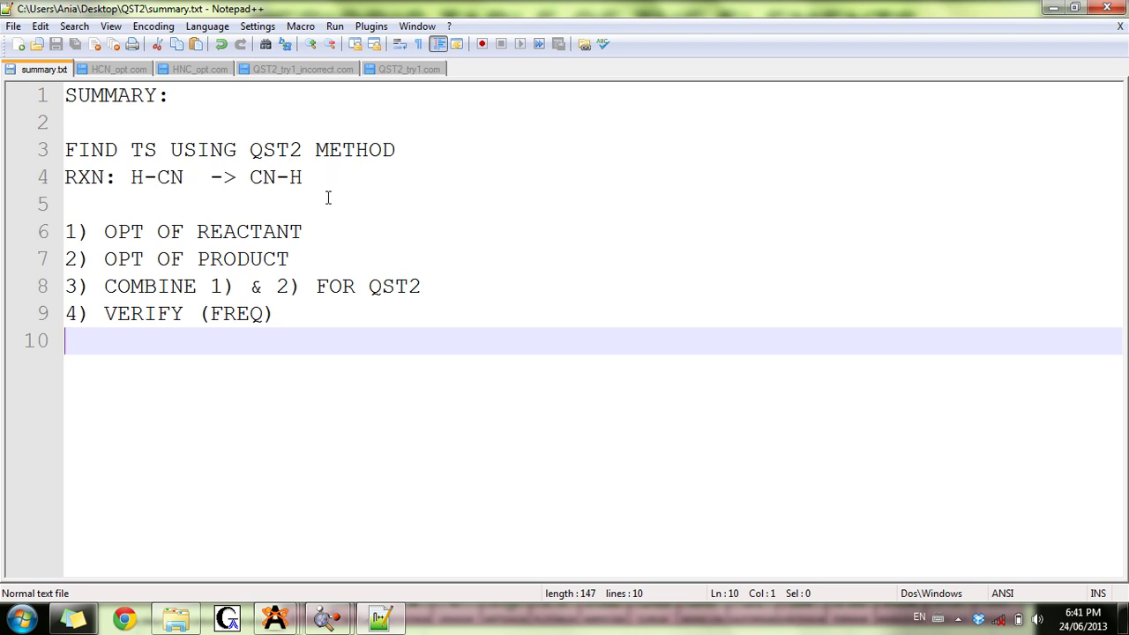
# Step: Highlight the reaction equation on line 4, then close the HCN_opt.out Gaussian input preview
pyautogui.moveTo(323, 175); pyautogui.dragTo(131, 176)
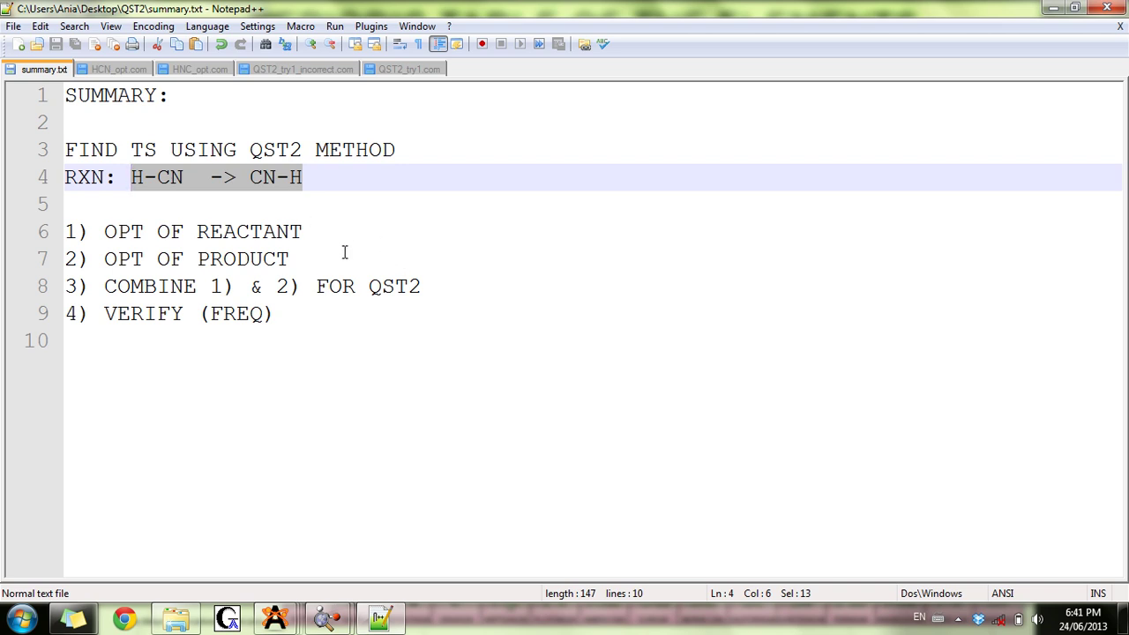
pyautogui.click(433, 411)
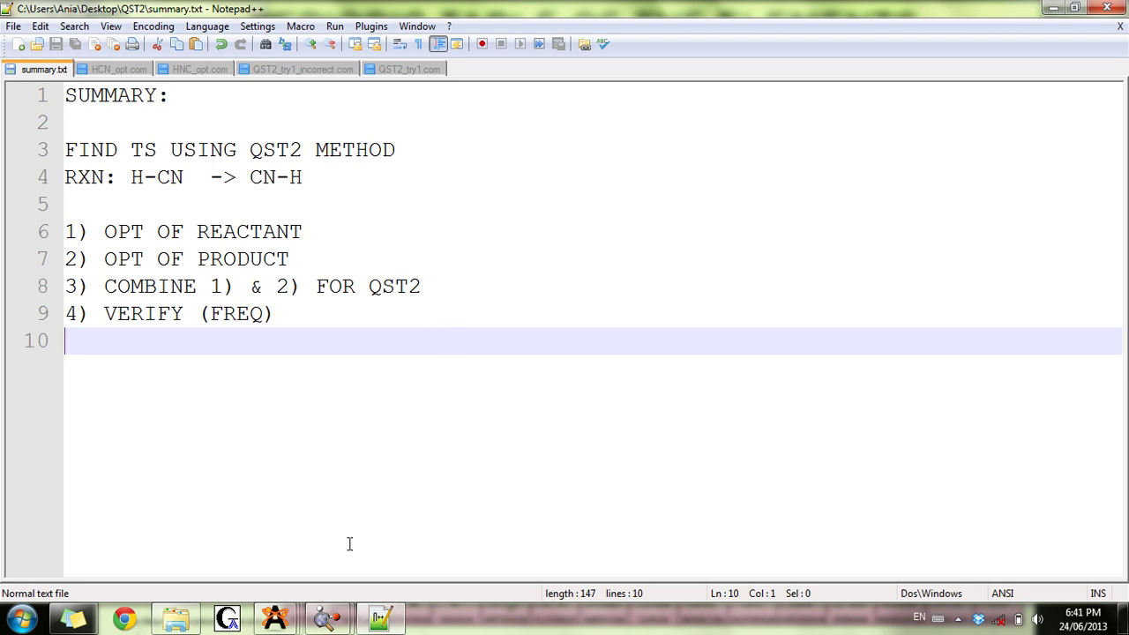
pyautogui.moveTo(280, 620)
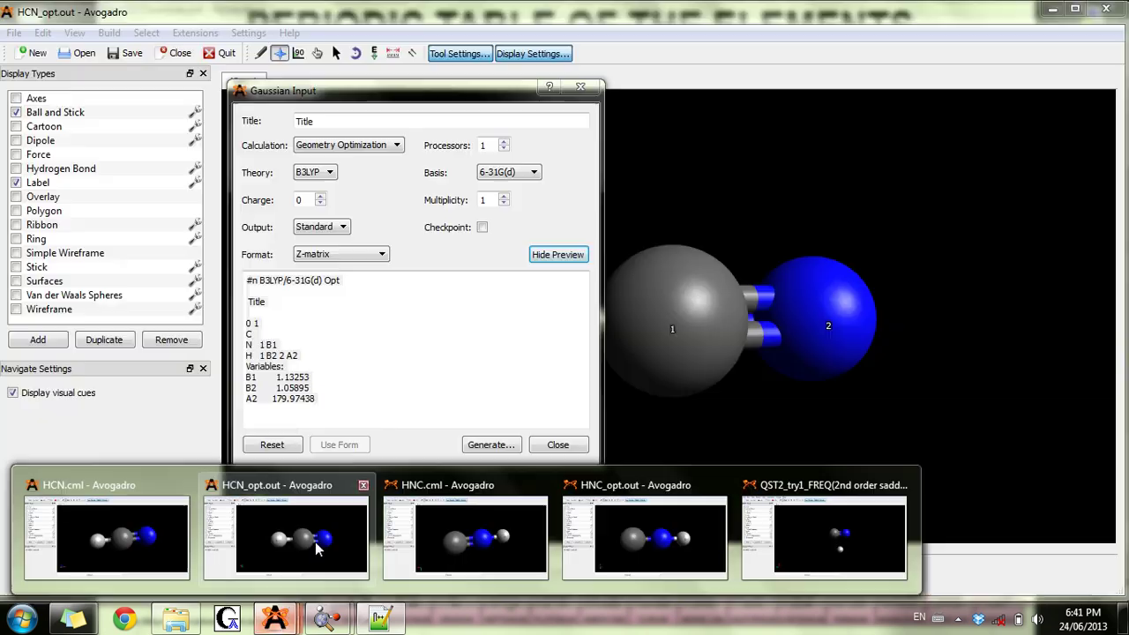
pyautogui.click(317, 549)
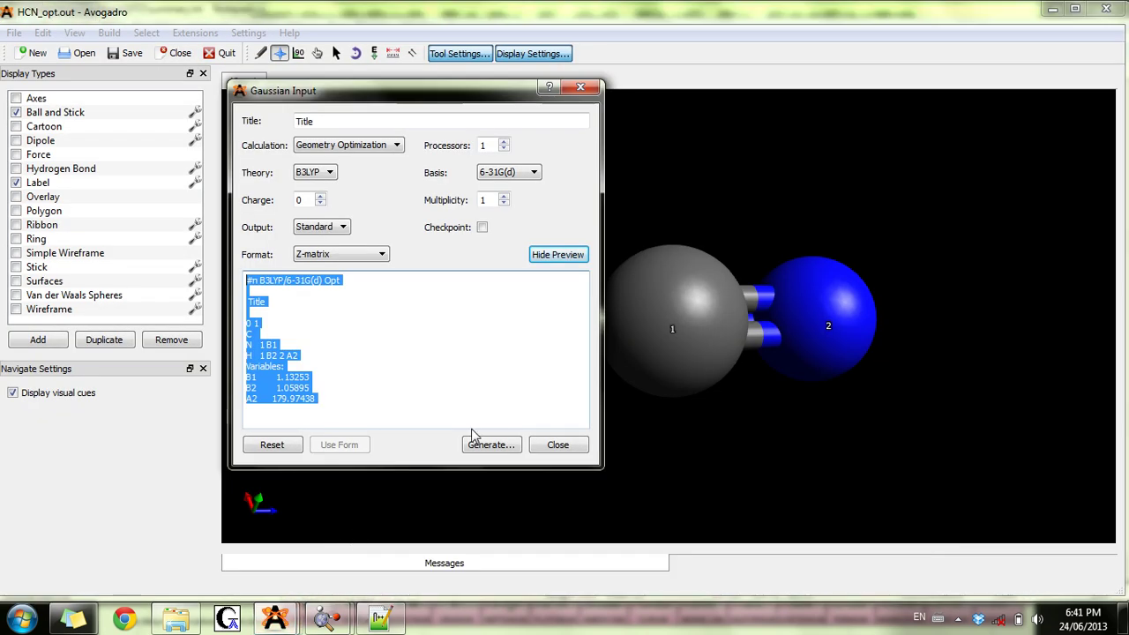
pyautogui.click(579, 89)
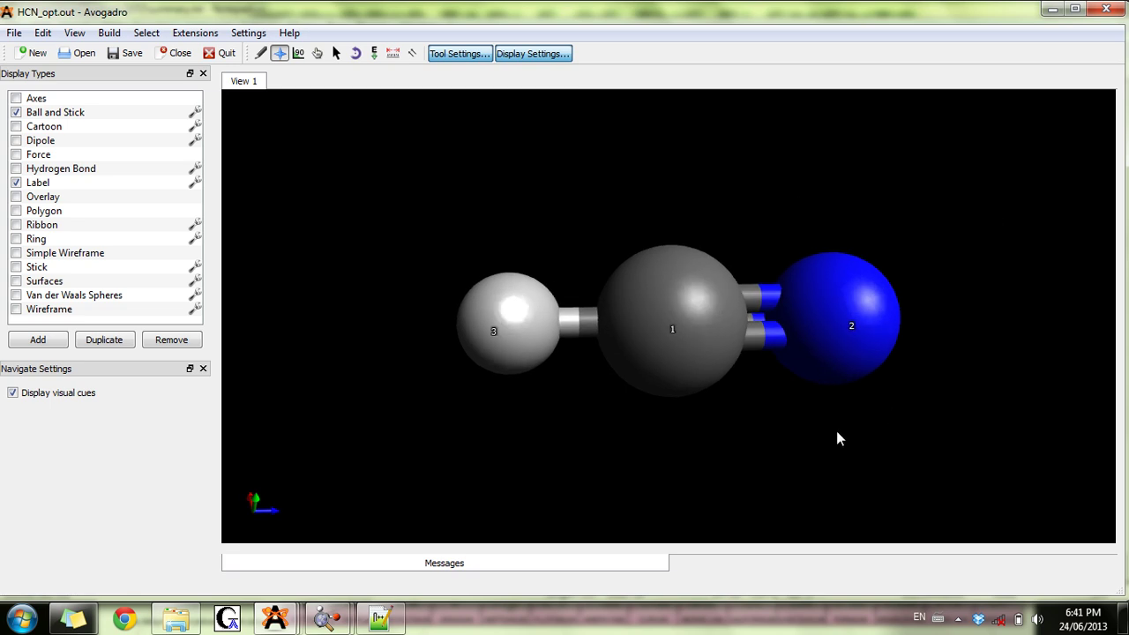
# Step: Bring up HNC_opt.out and rotate the optimized HNC molecule to inspect its geometry
pyautogui.click(274, 618)
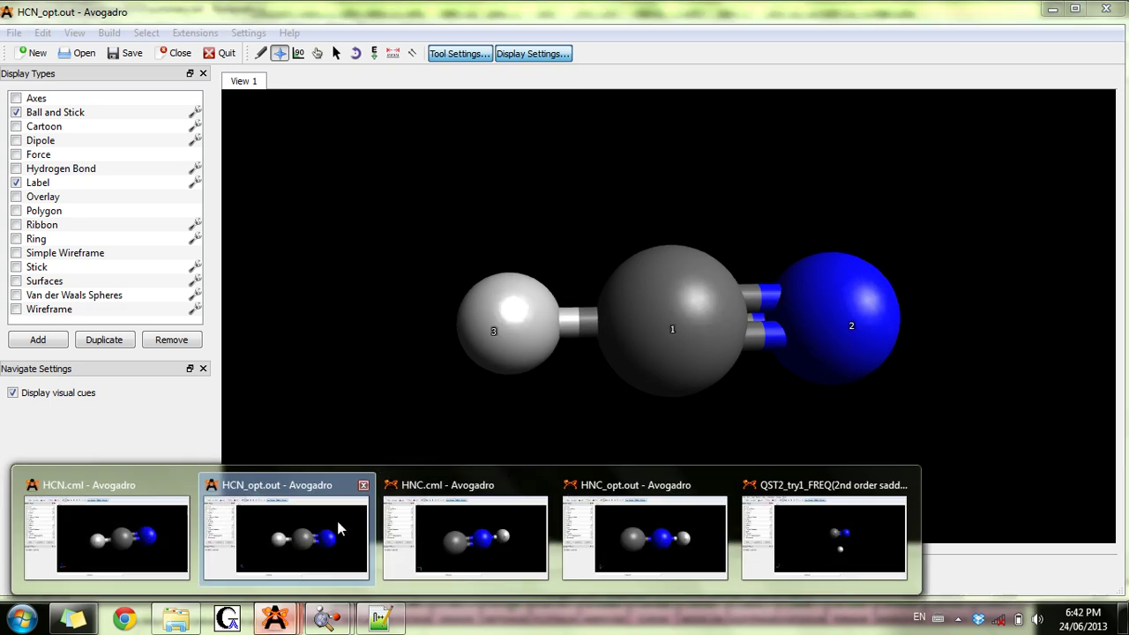
pyautogui.click(618, 529)
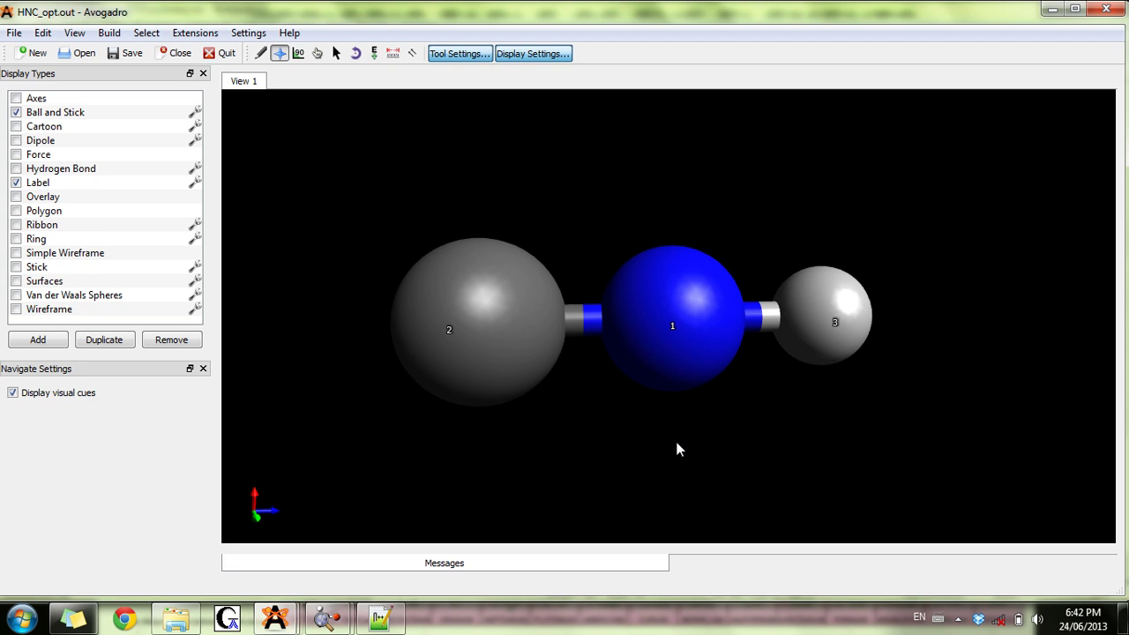
pyautogui.moveTo(677, 450); pyautogui.dragTo(706, 494)
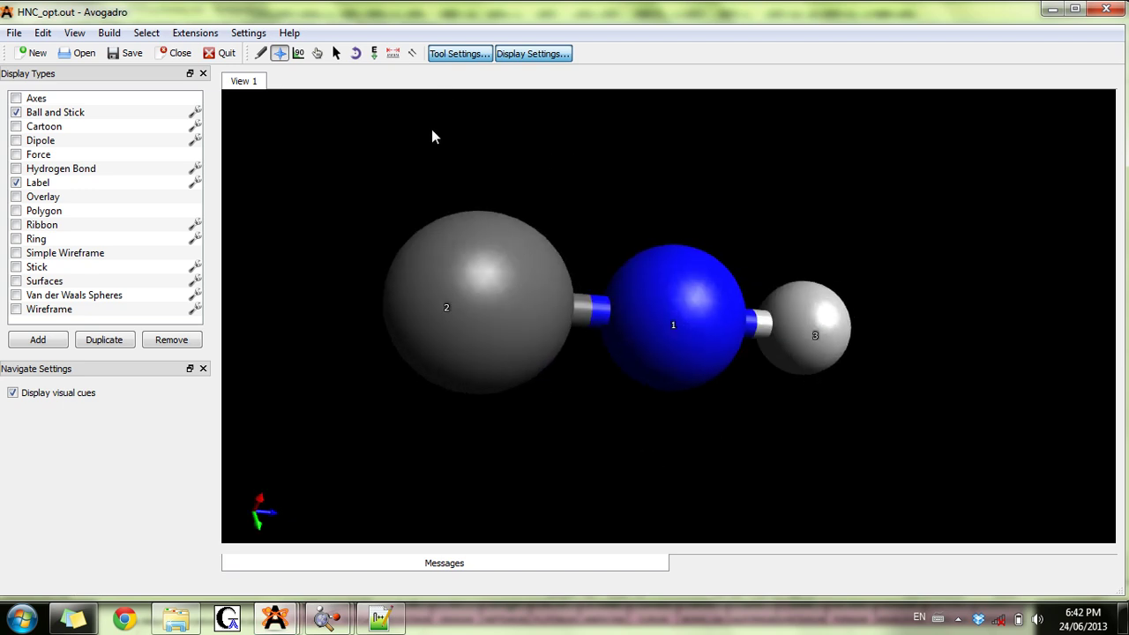
pyautogui.moveTo(432, 137); pyautogui.dragTo(582, 338)
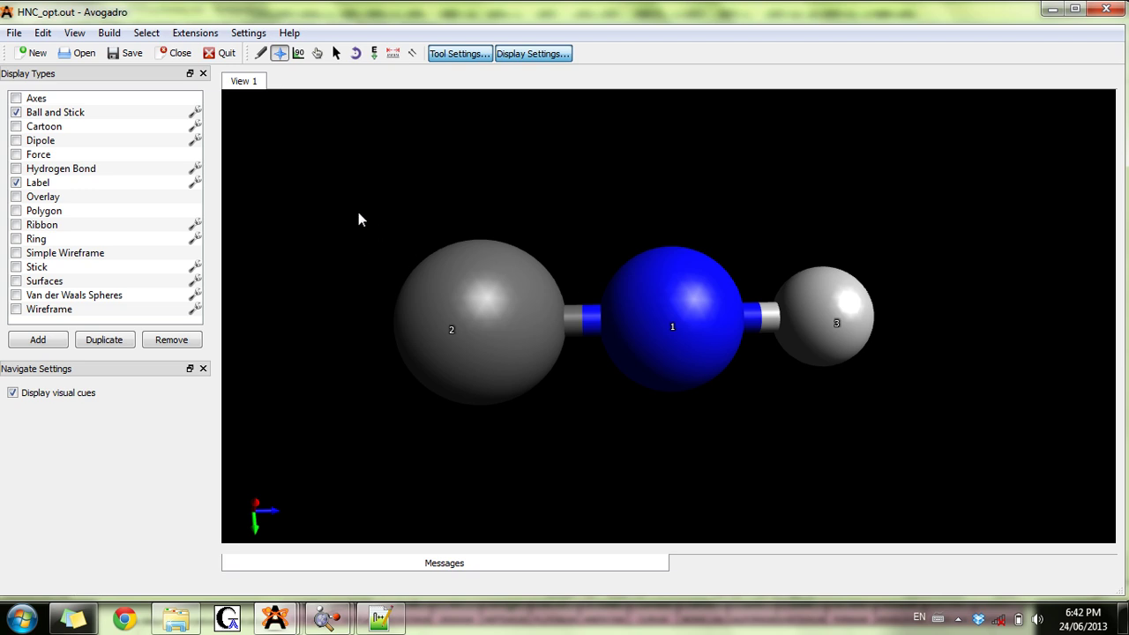
pyautogui.moveTo(361, 219)
pyautogui.mouseDown()
pyautogui.moveTo(391, 222)
pyautogui.moveTo(332, 229)
pyautogui.moveTo(361, 232)
pyautogui.mouseUp()
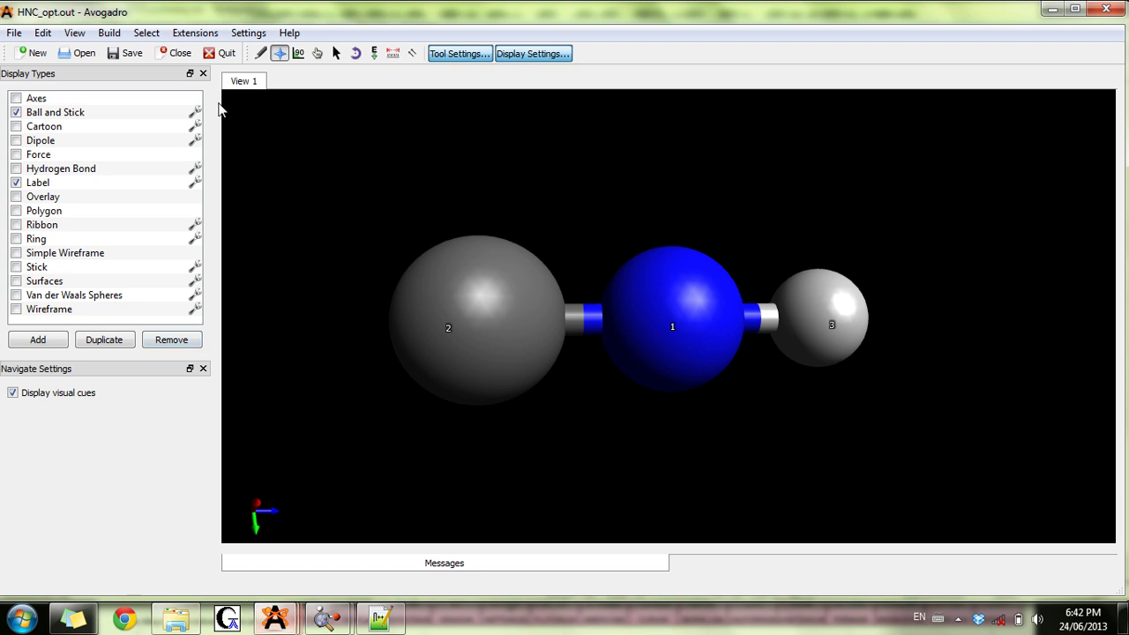
pyautogui.click(195, 33)
pyautogui.moveTo(238, 127)
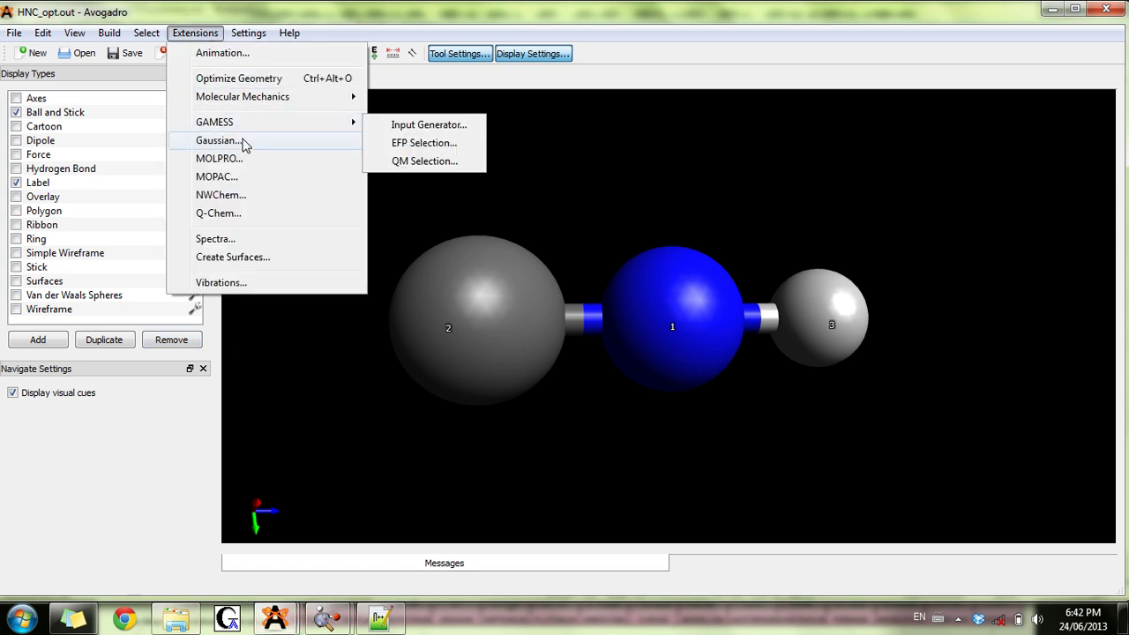
pyautogui.click(243, 142)
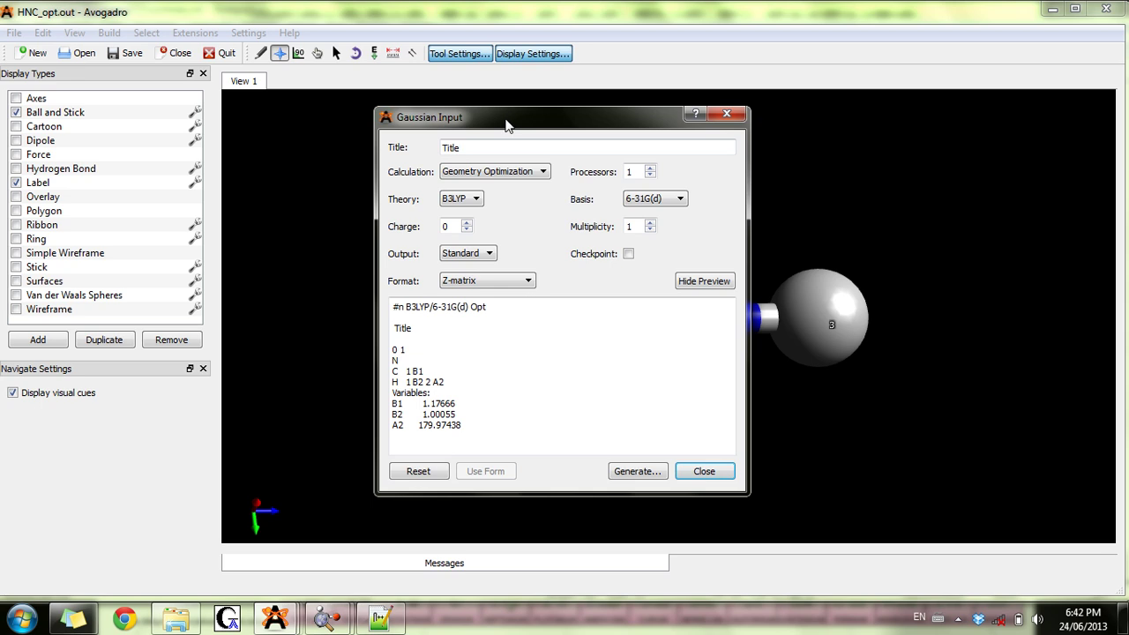
pyautogui.moveTo(509, 122); pyautogui.dragTo(167, 78)
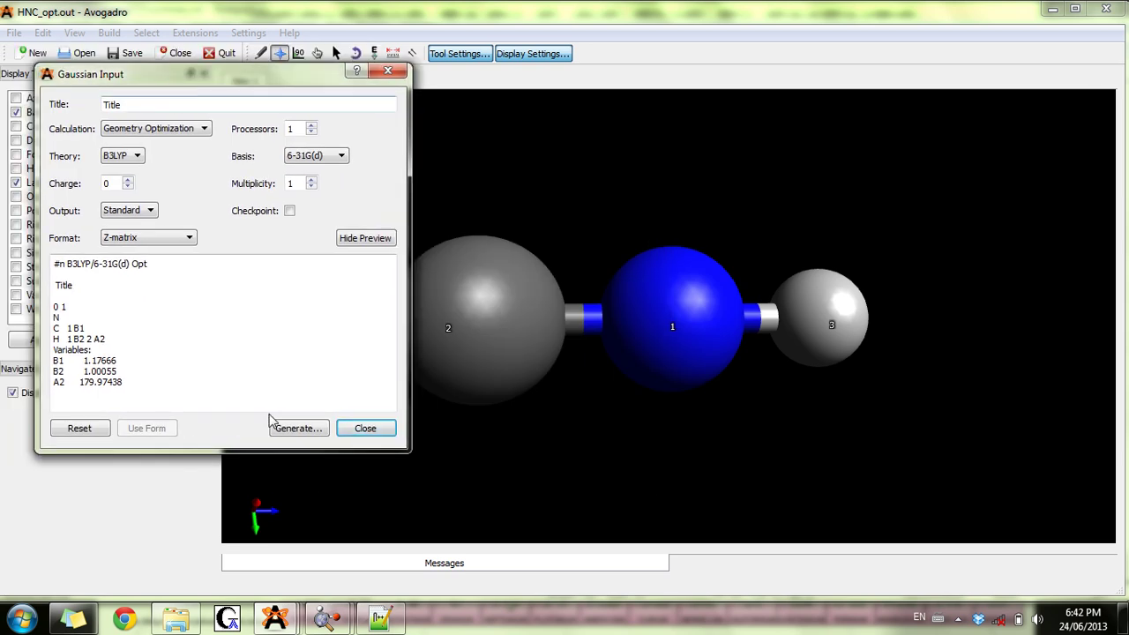
pyautogui.click(232, 298)
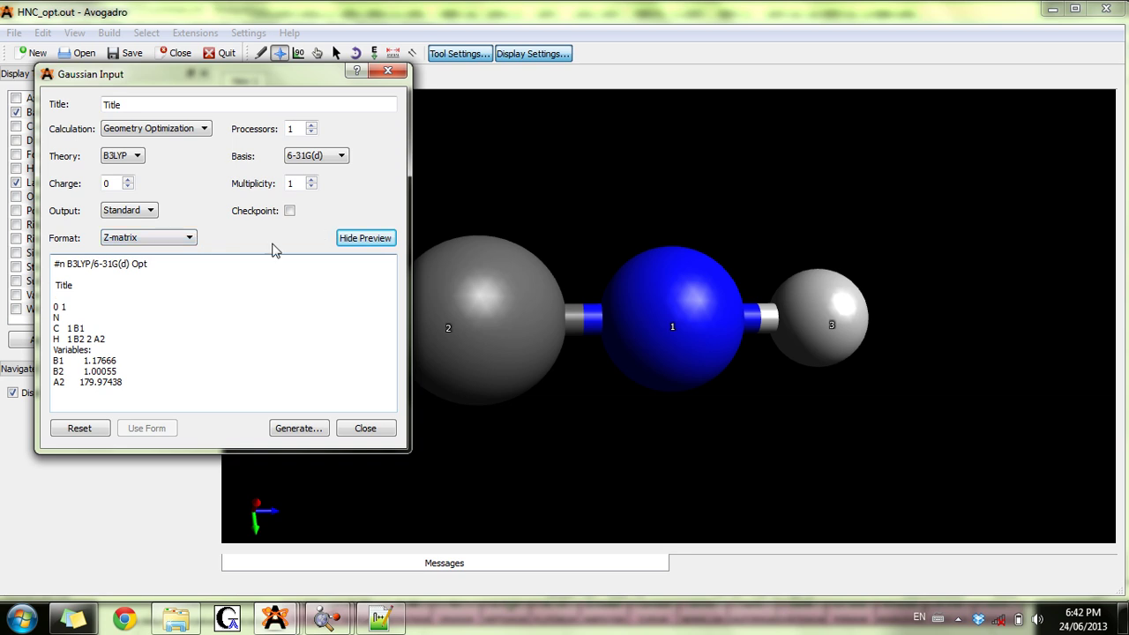
pyautogui.click(189, 240)
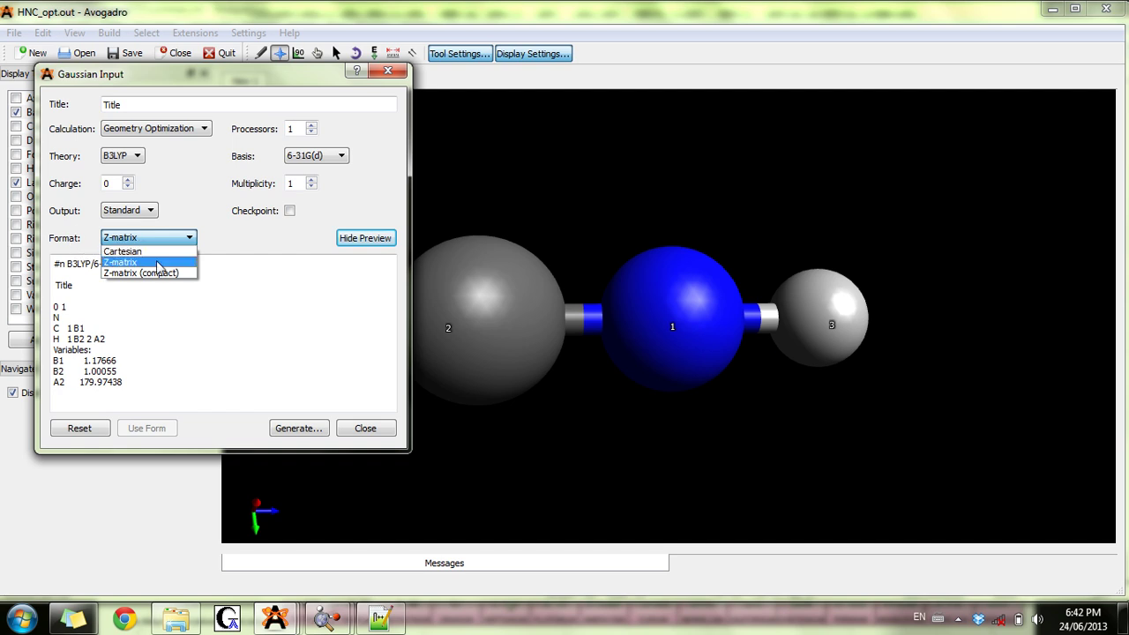
pyautogui.click(123, 262)
pyautogui.click(278, 339)
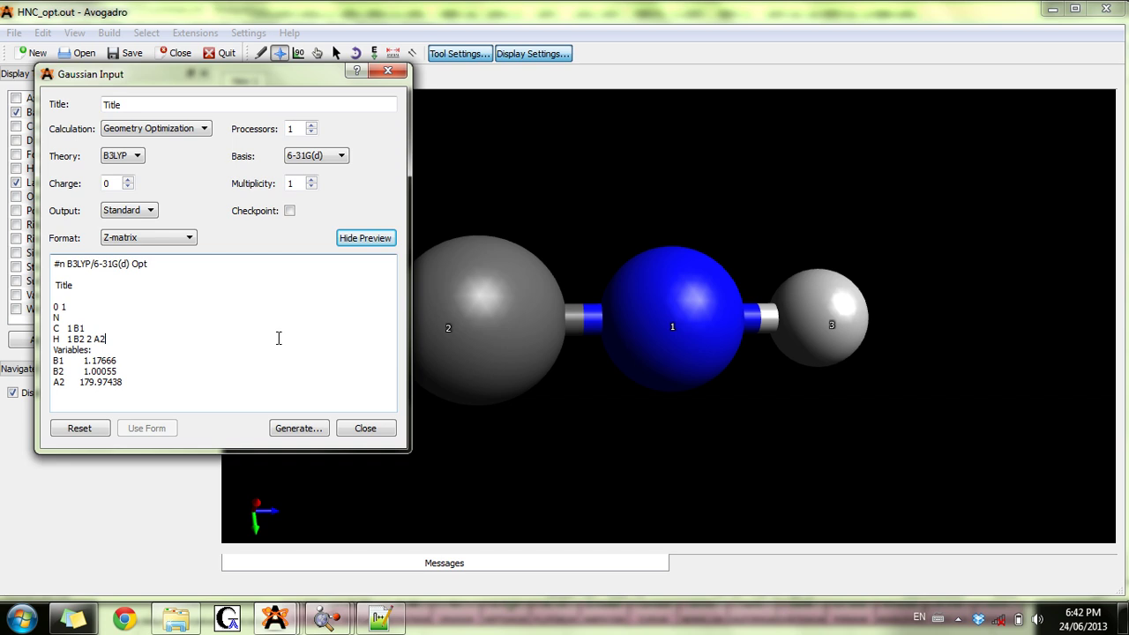
pyautogui.moveTo(132, 388); pyautogui.dragTo(51, 291)
pyautogui.click(372, 428)
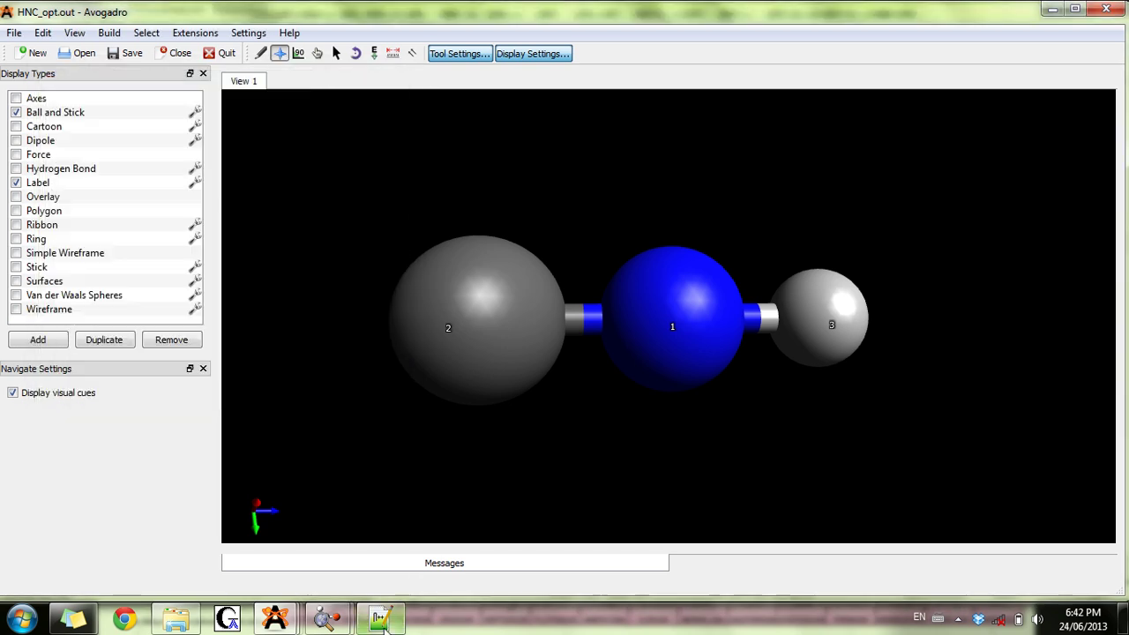
# Step: Bring Notepad++ forward on QST2_try1_incorrect.com and scroll through the input
pyautogui.moveTo(382, 622)
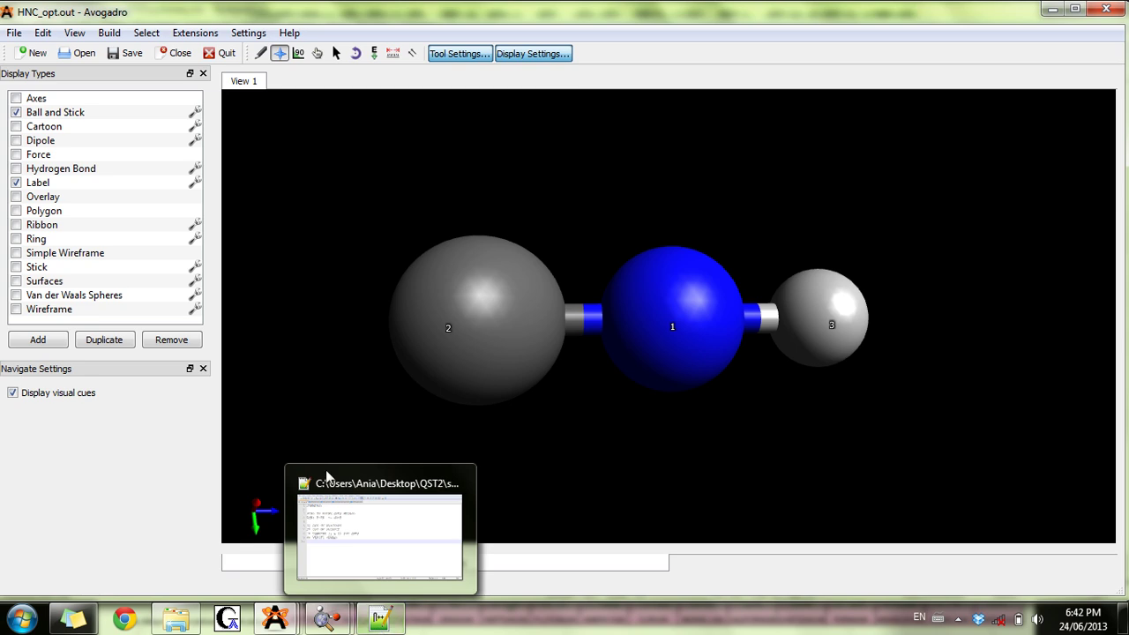
pyautogui.click(380, 620)
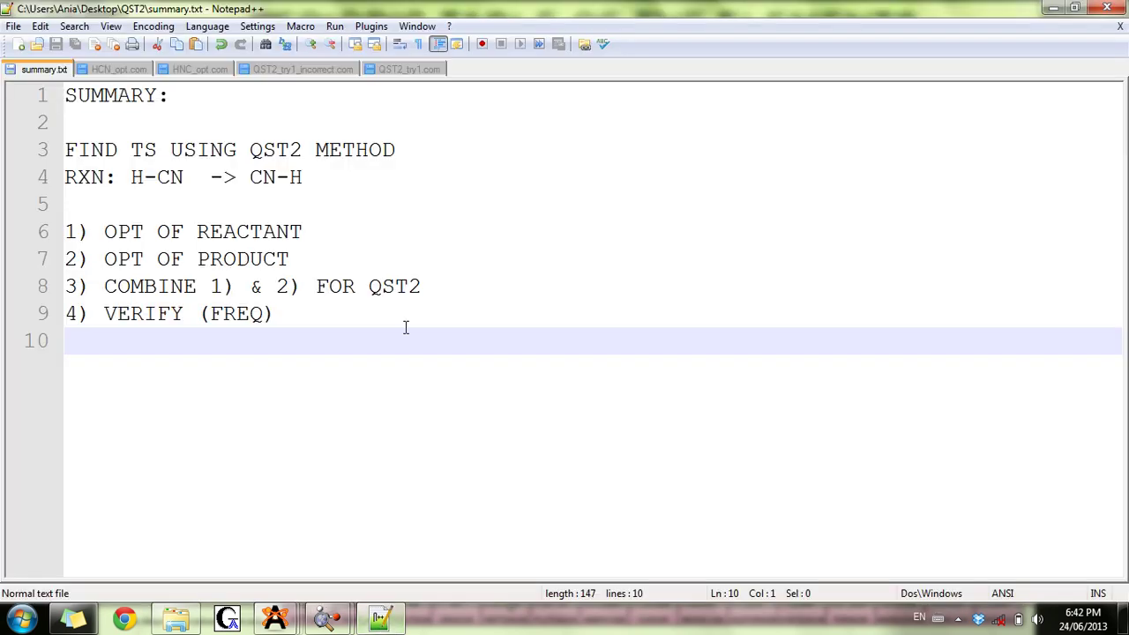
pyautogui.click(279, 71)
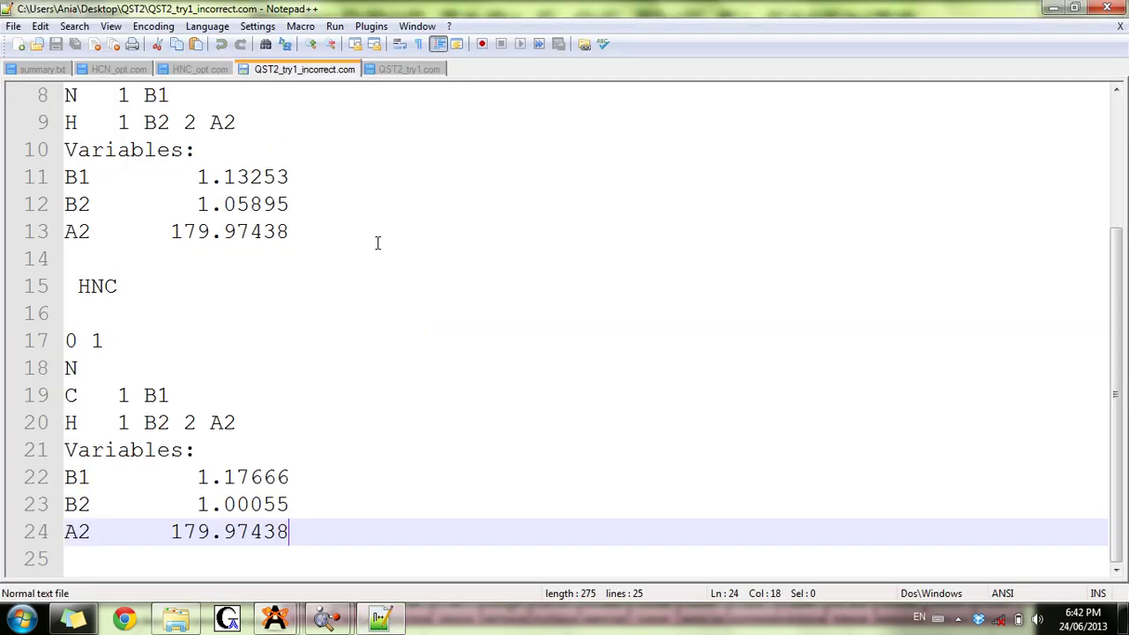
pyautogui.click(394, 277)
pyautogui.keyDown('ctrl'); pyautogui.scroll(-4, 394, 277); pyautogui.keyUp('ctrl')
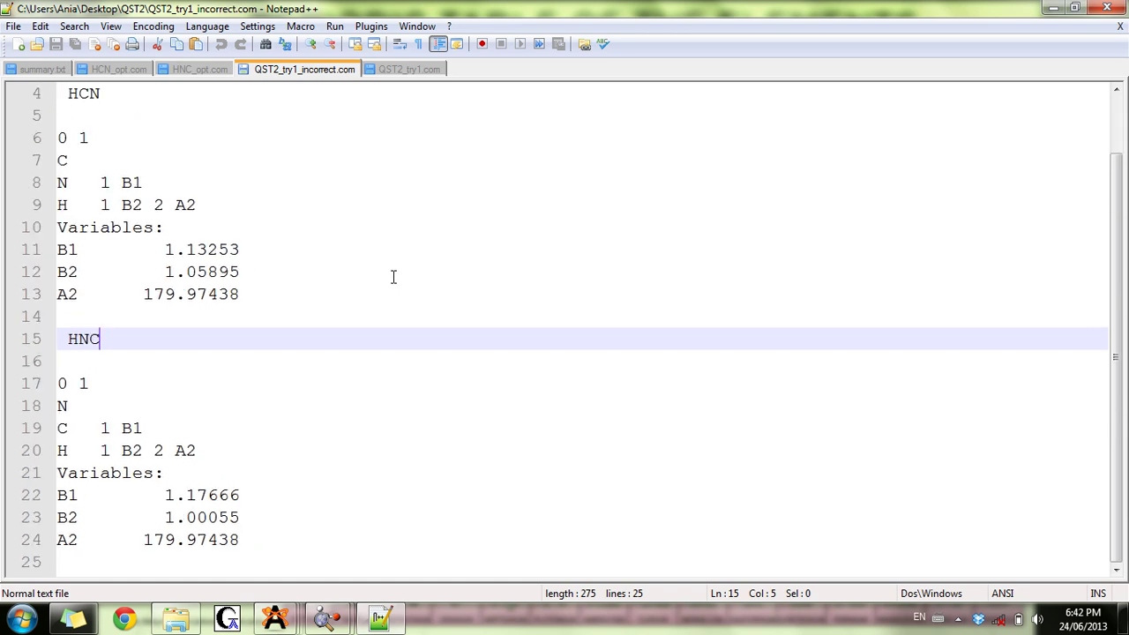
pyautogui.keyDown('ctrl'); pyautogui.scroll(-2, 394, 277); pyautogui.keyUp('ctrl')
pyautogui.click(322, 265)
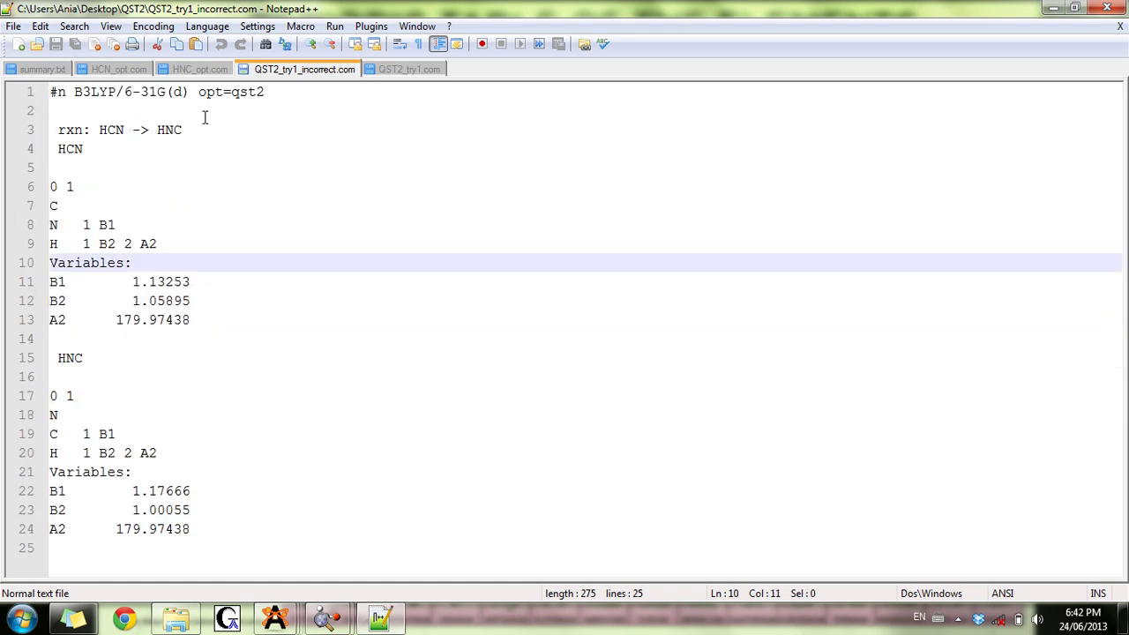
# Step: Highlight the HCN and HNC Z-matrix geometry blocks, then the opt=qst2 route line
pyautogui.moveTo(221, 339); pyautogui.dragTo(2, 143)
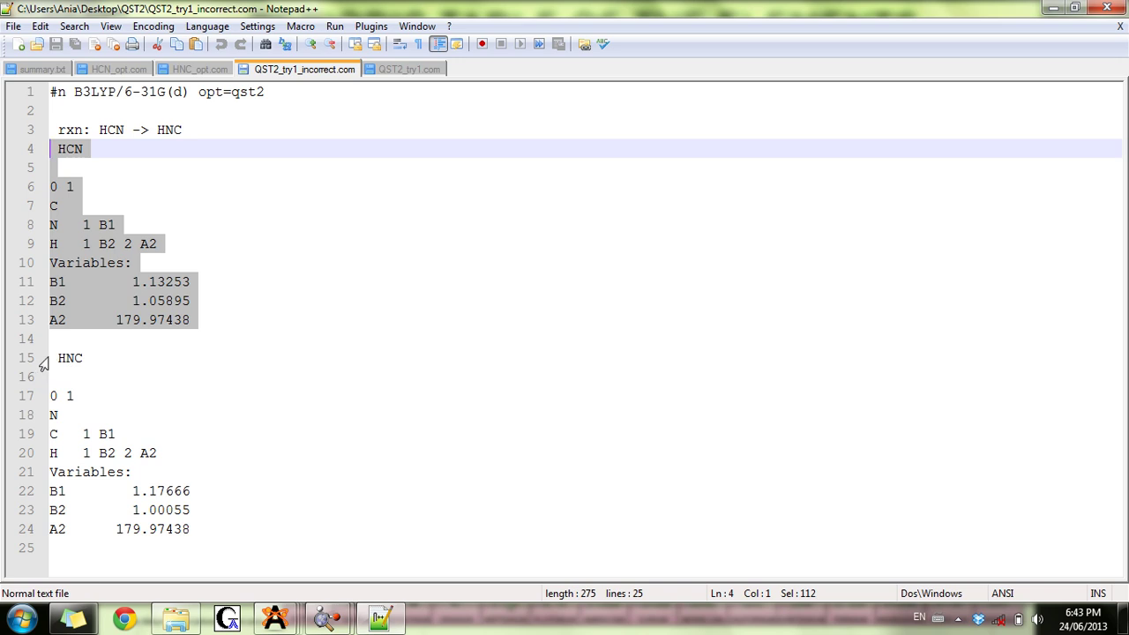
pyautogui.moveTo(46, 361); pyautogui.dragTo(203, 542)
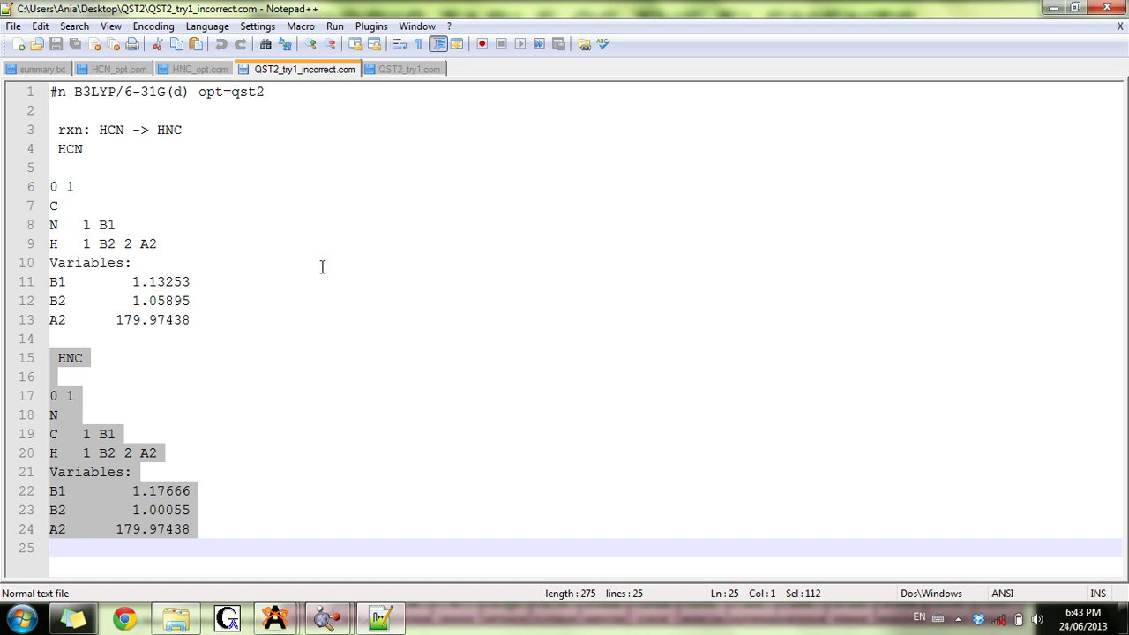
pyautogui.click(335, 323)
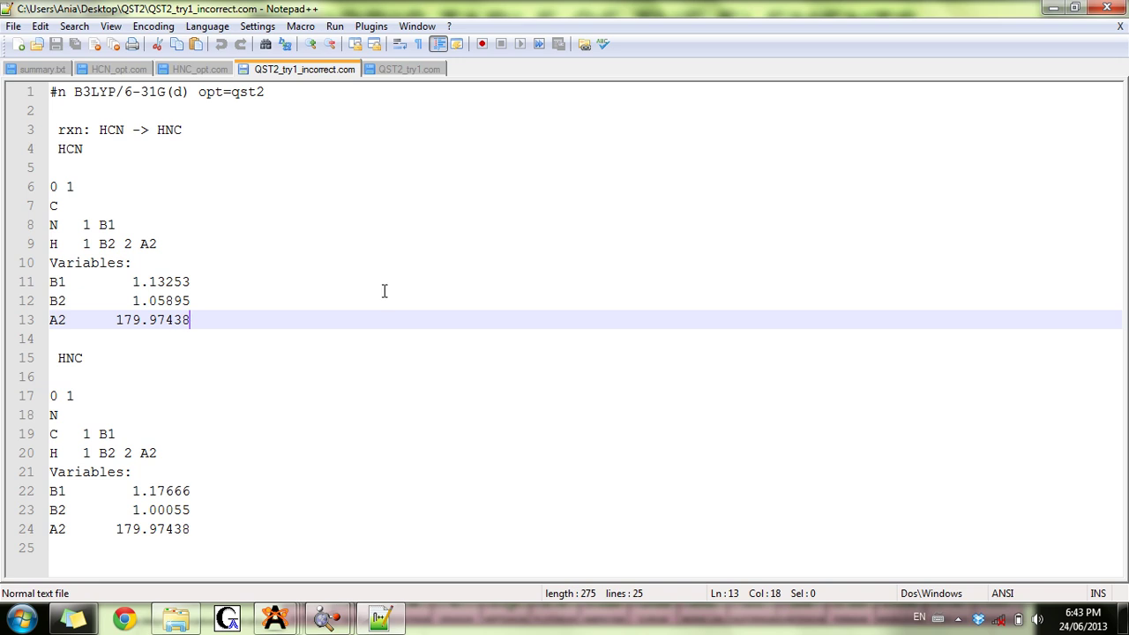
pyautogui.click(103, 338)
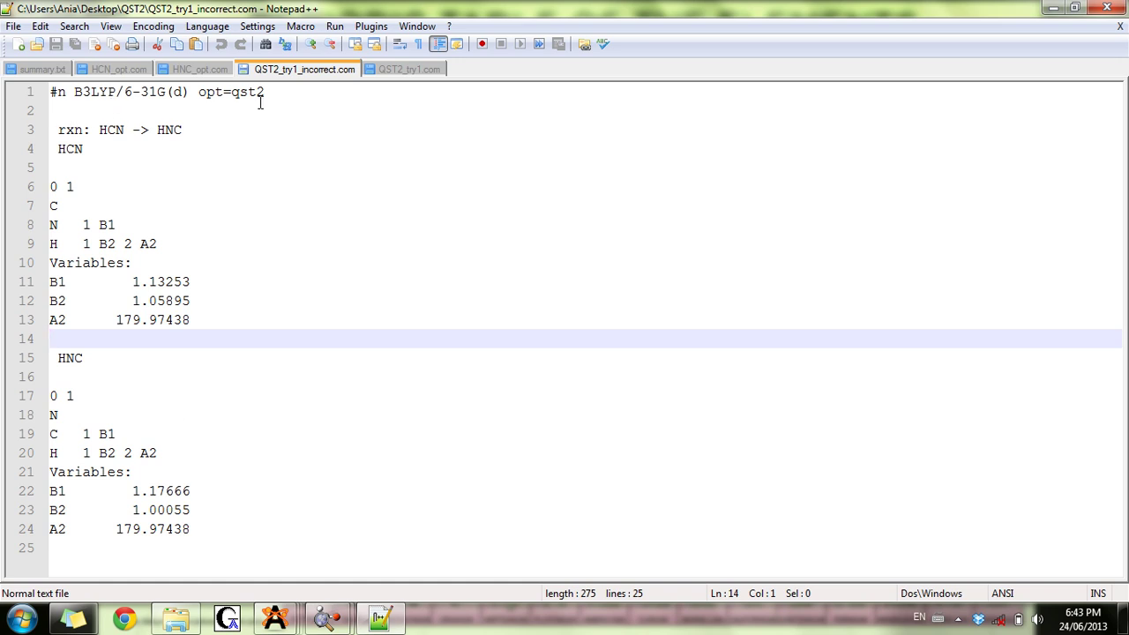
pyautogui.moveTo(286, 93); pyautogui.dragTo(2, 93)
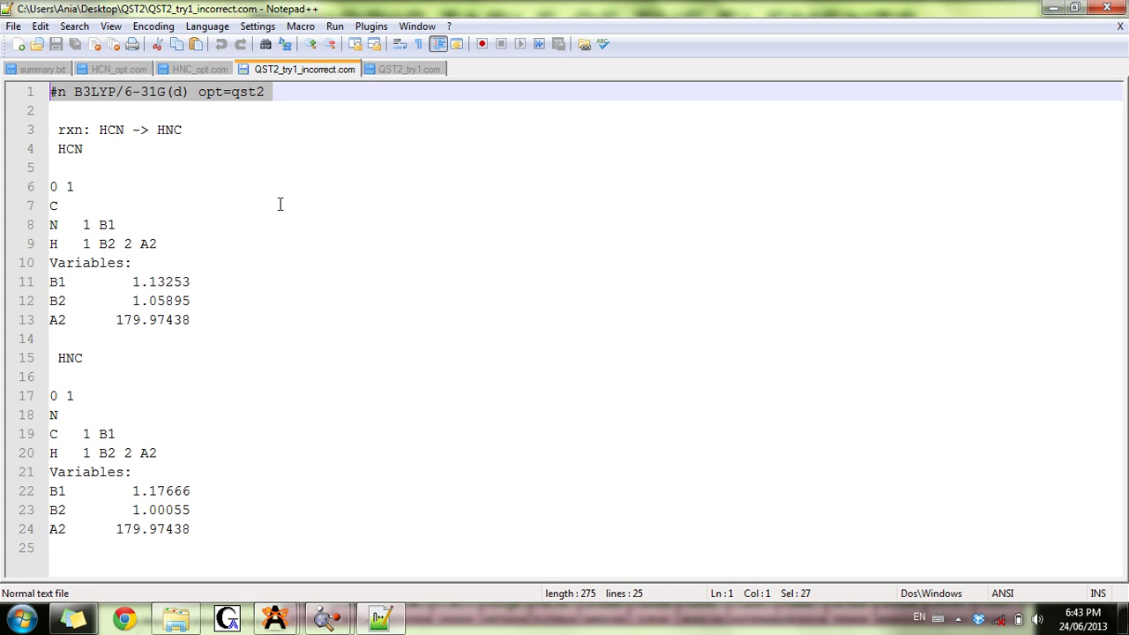
pyautogui.click(366, 346)
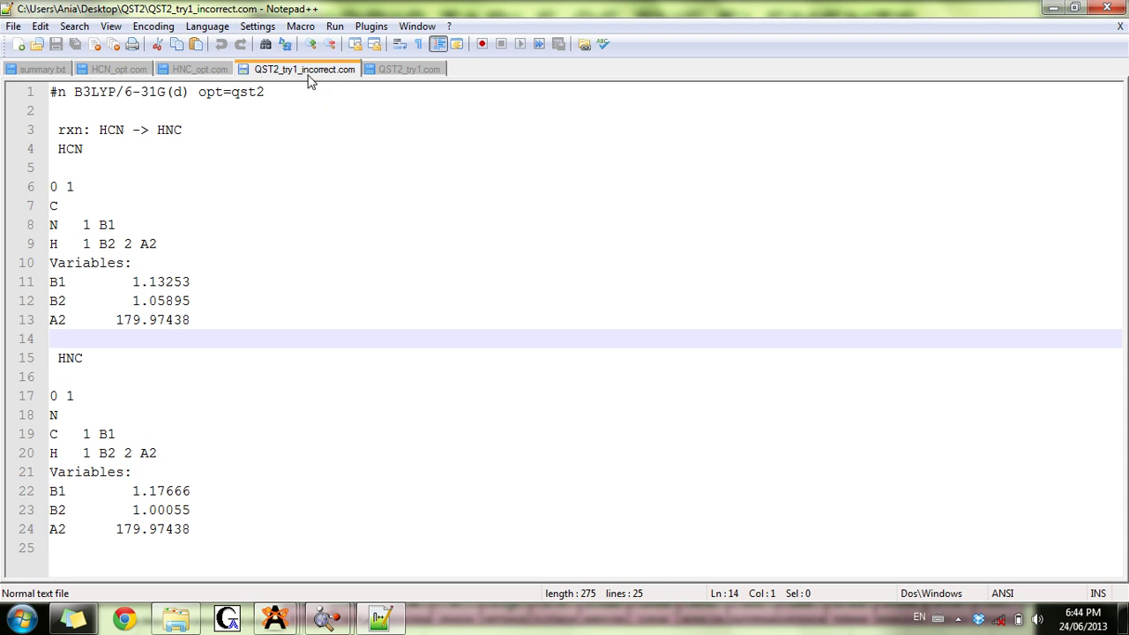
# Step: In QST2_try1.com, highlight the C and H connectivity entries and the N atom line
pyautogui.click(408, 69)
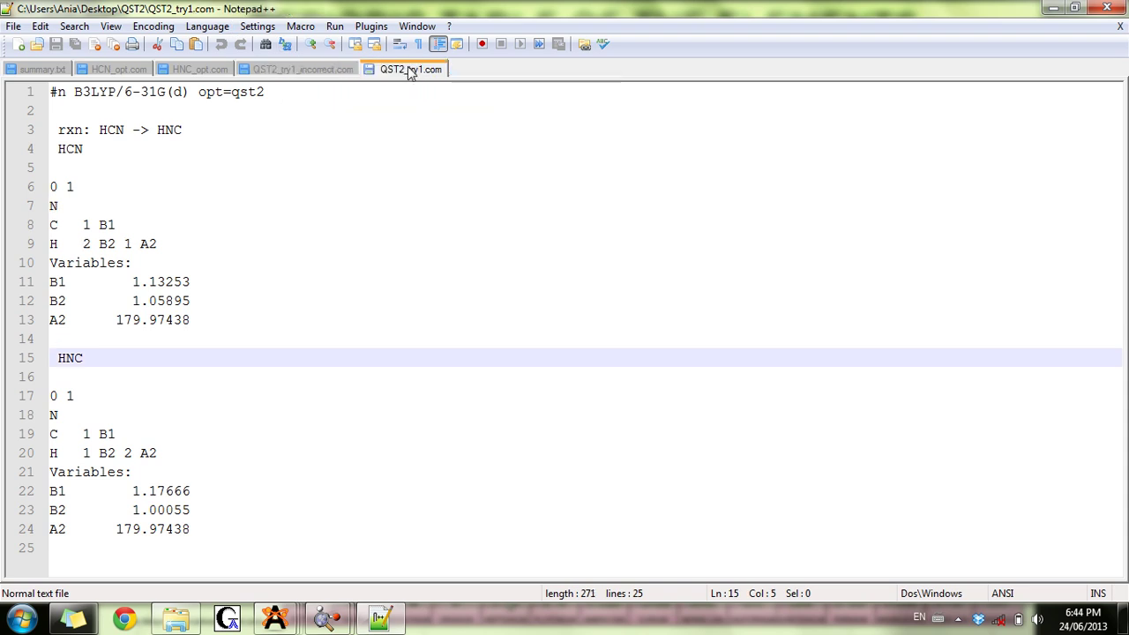
pyautogui.click(437, 289)
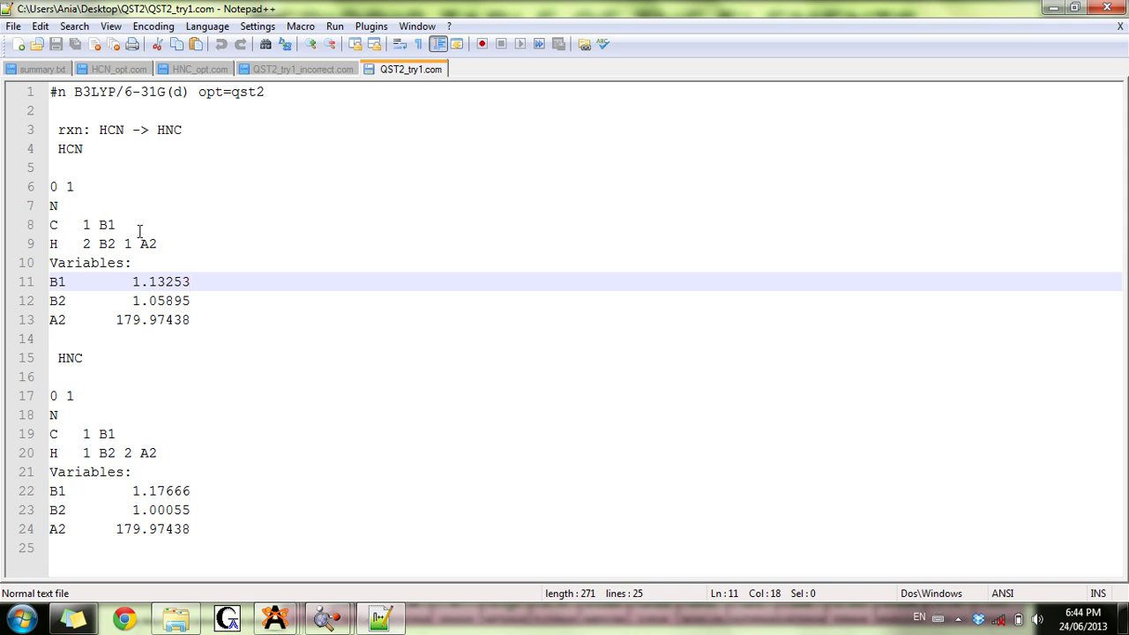
pyautogui.moveTo(157, 247); pyautogui.dragTo(83, 226)
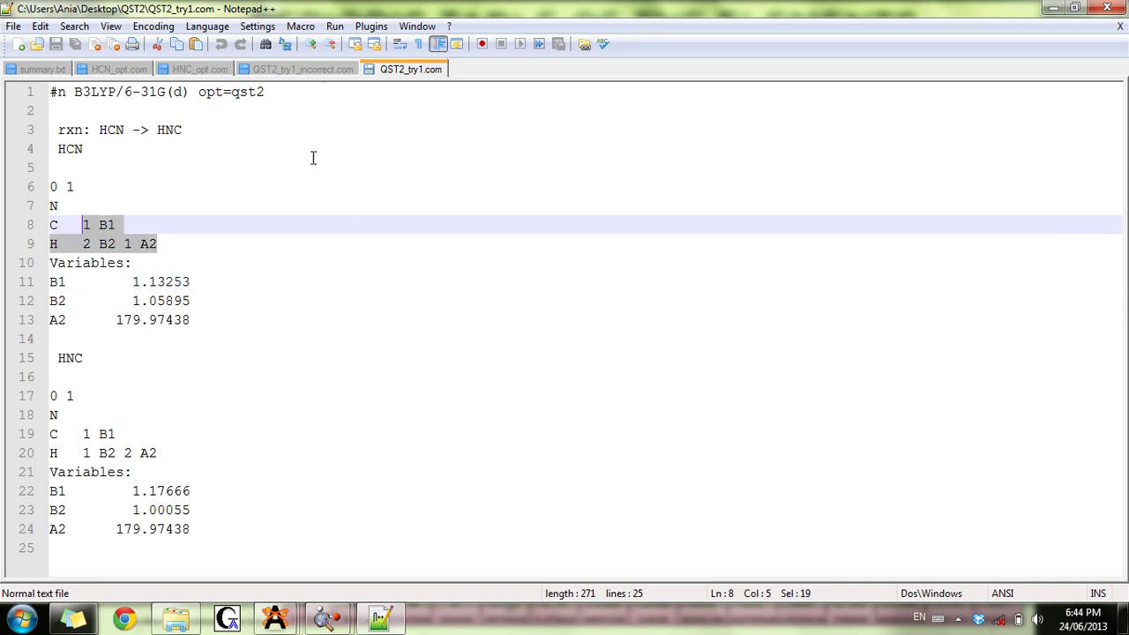
pyautogui.keyDown('ctrl'); pyautogui.scroll(4, 279, 257); pyautogui.keyUp('ctrl')
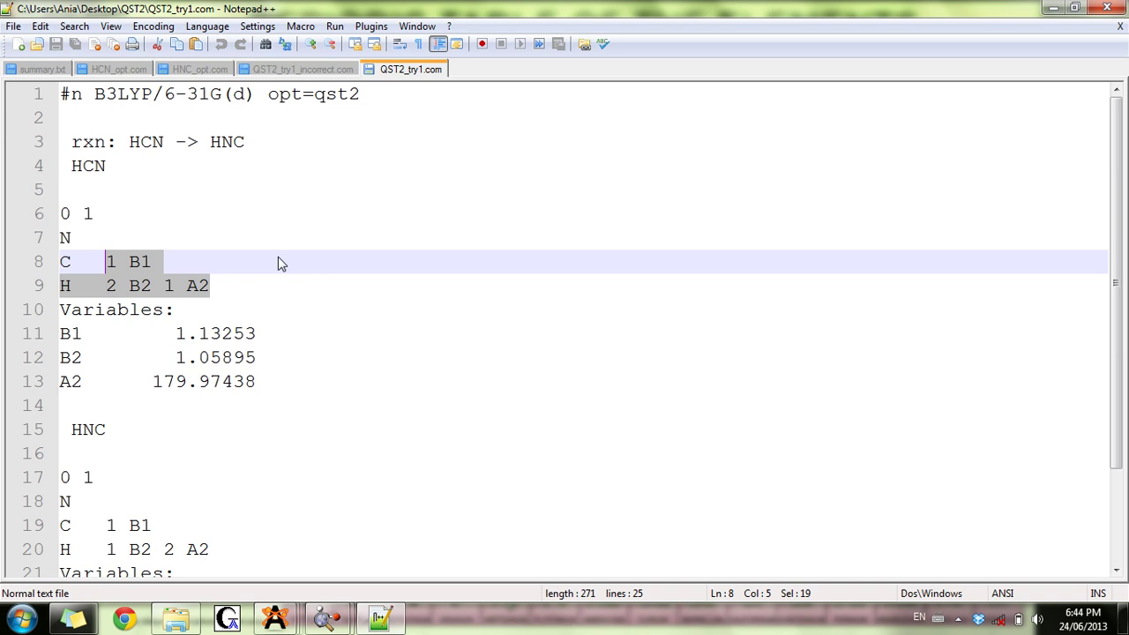
pyautogui.click(401, 388)
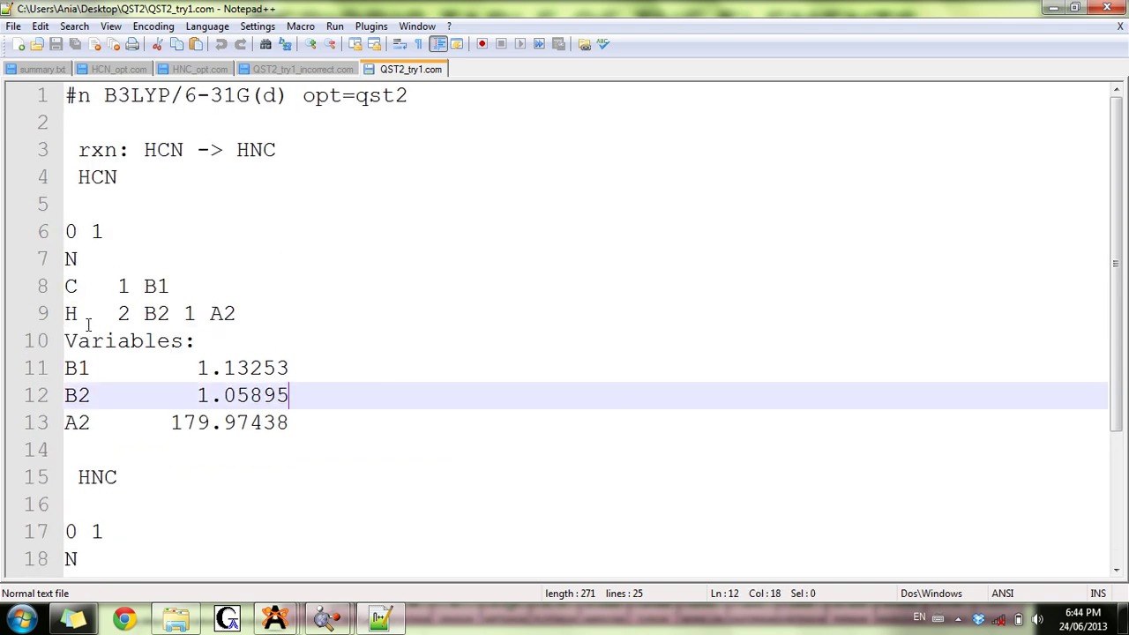
pyautogui.click(92, 258)
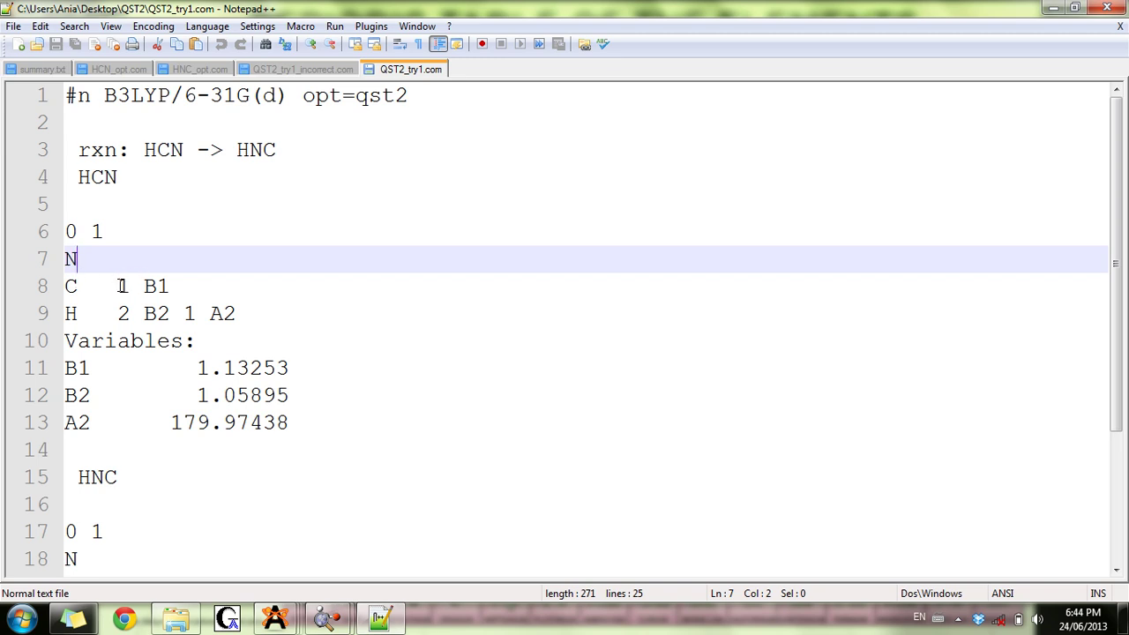
# Step: Highlight atom index 1, the B1 bond variable with value 1.13253, and the A2 angle
pyautogui.doubleClick(123, 286)
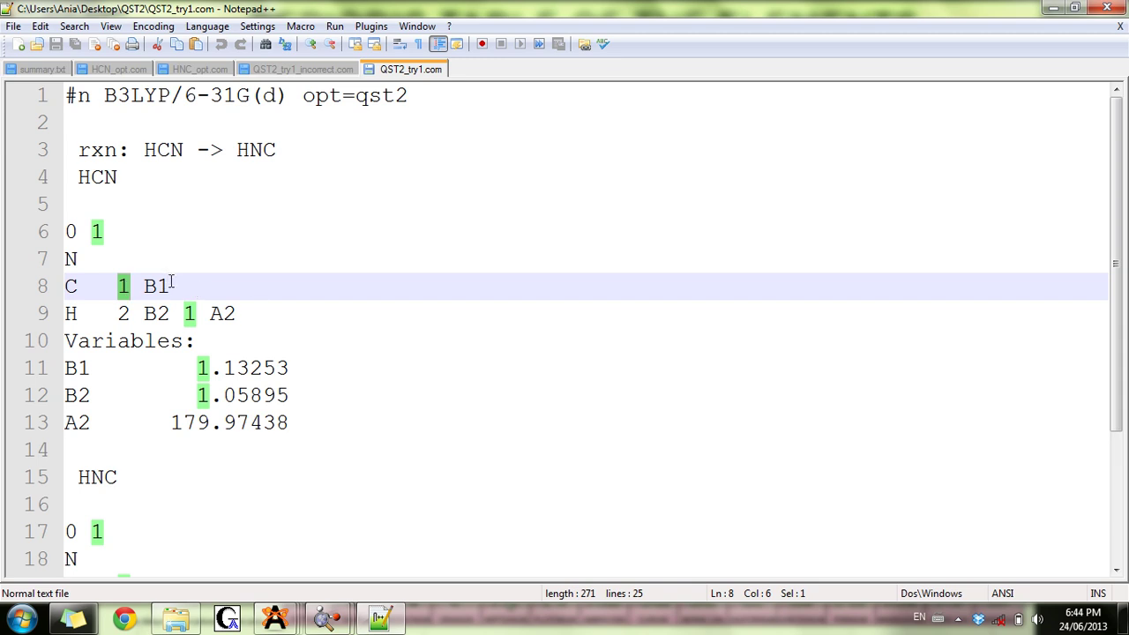
pyautogui.moveTo(173, 284); pyautogui.dragTo(144, 286)
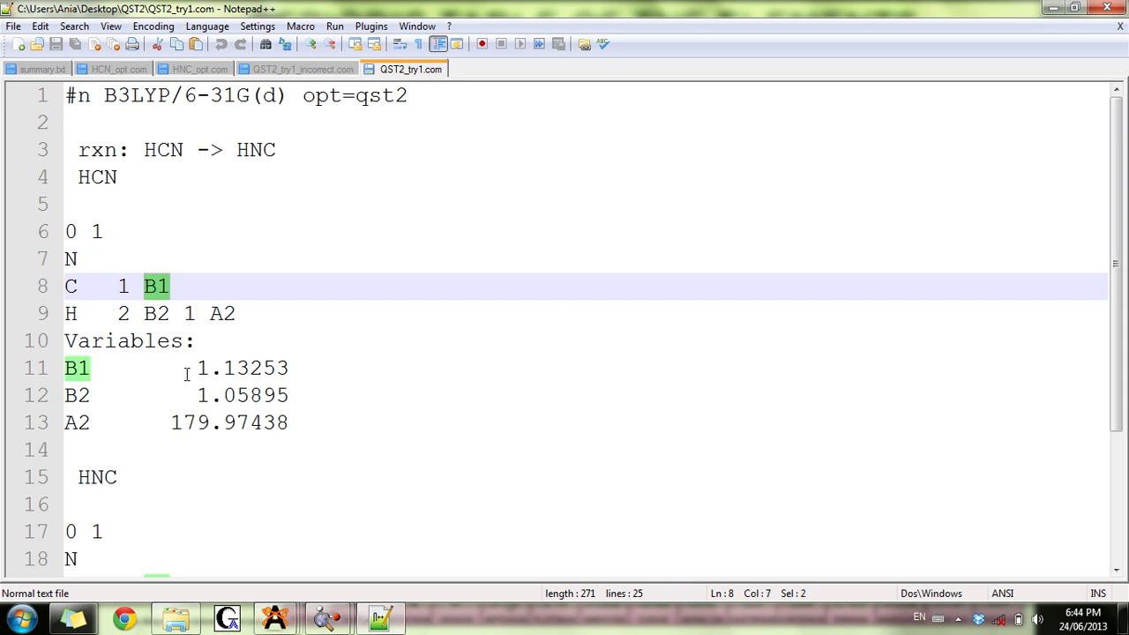
pyautogui.moveTo(196, 369); pyautogui.dragTo(288, 369)
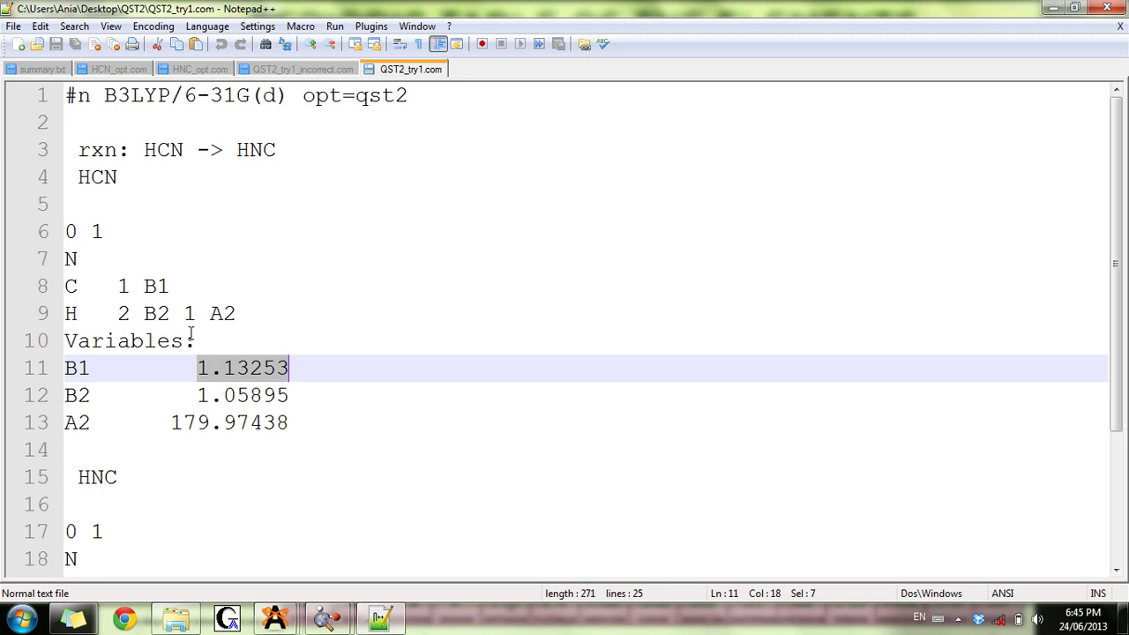
pyautogui.doubleClick(220, 314)
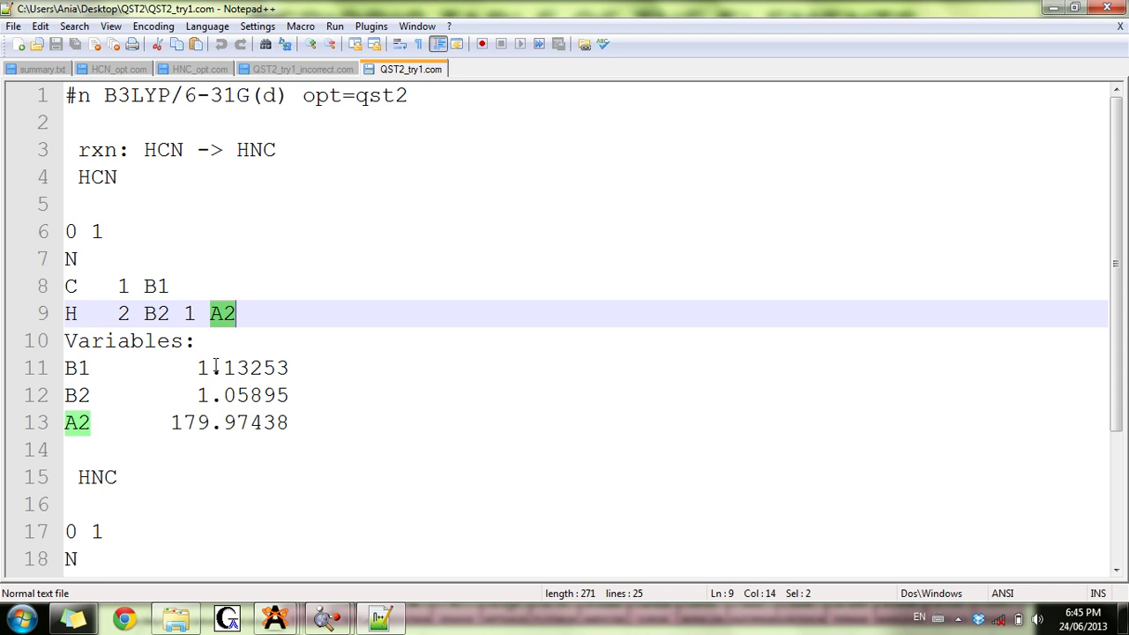
pyautogui.click(312, 342)
# Step: Highlight the opt and qst2 keywords in the route line, then bring up the QST2 folder
pyautogui.scroll(-2, 307, 344)
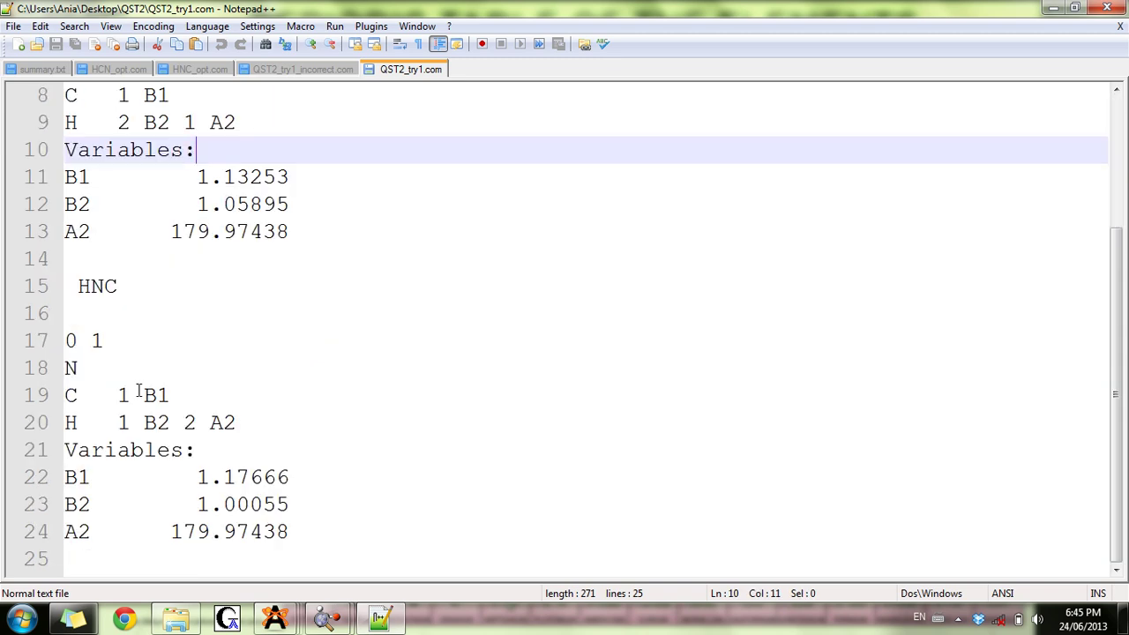
pyautogui.scroll(3, 265, 347)
pyautogui.scroll(-3, 266, 349)
pyautogui.keyDown('ctrl'); pyautogui.scroll(-4, 317, 356); pyautogui.keyUp('ctrl')
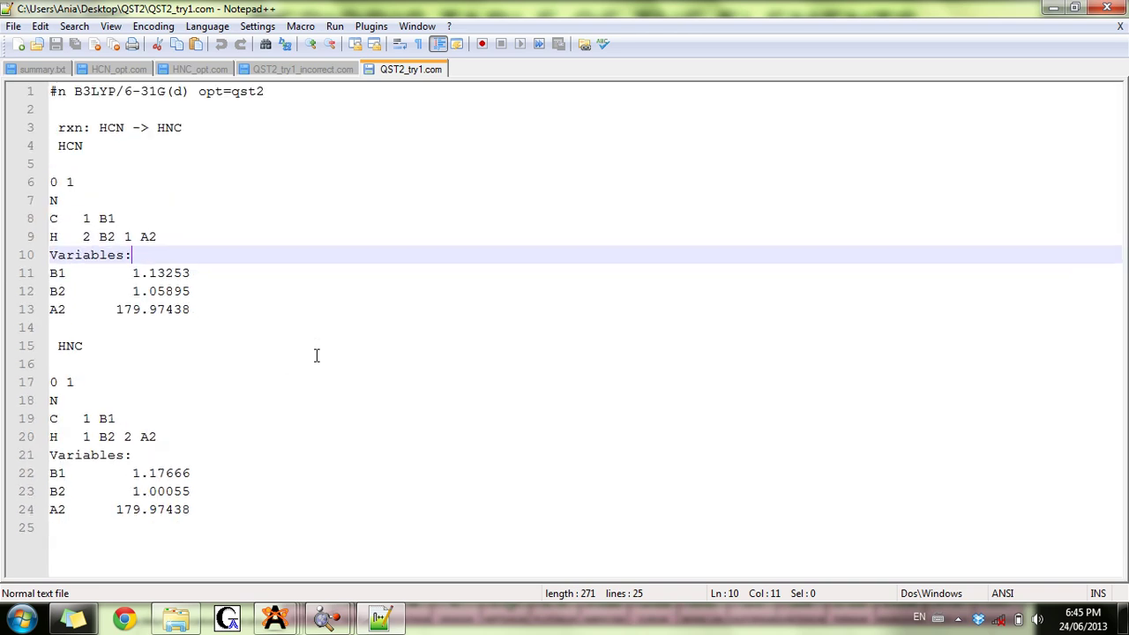
pyautogui.keyDown('ctrl'); pyautogui.scroll(1, 317, 355); pyautogui.keyUp('ctrl')
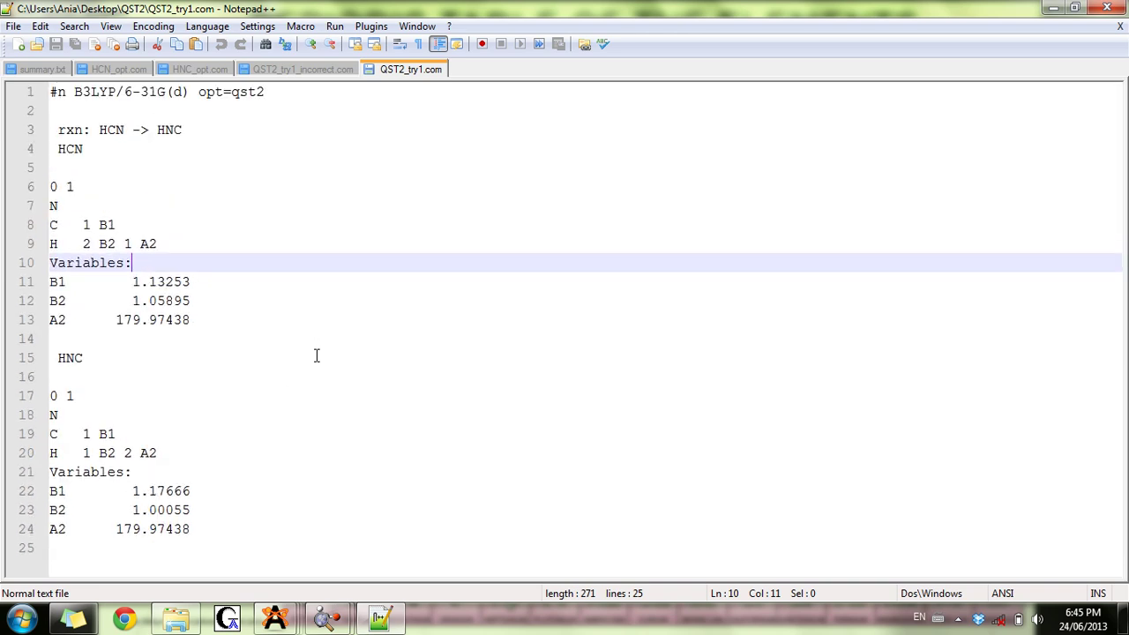
pyautogui.doubleClick(212, 92)
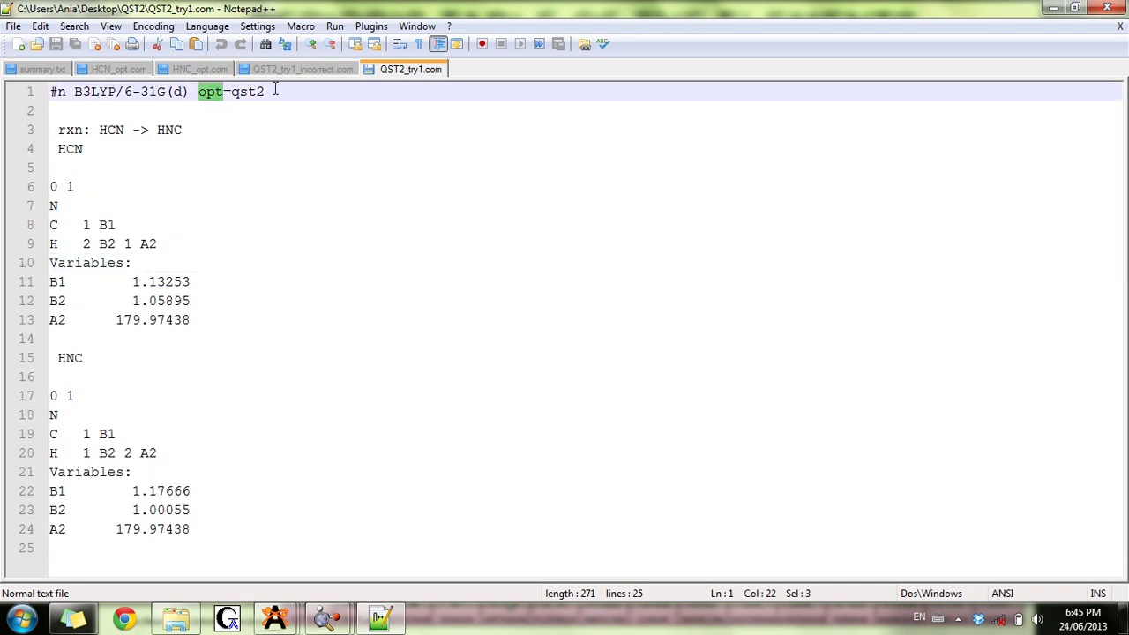
pyautogui.moveTo(276, 92); pyautogui.dragTo(232, 93)
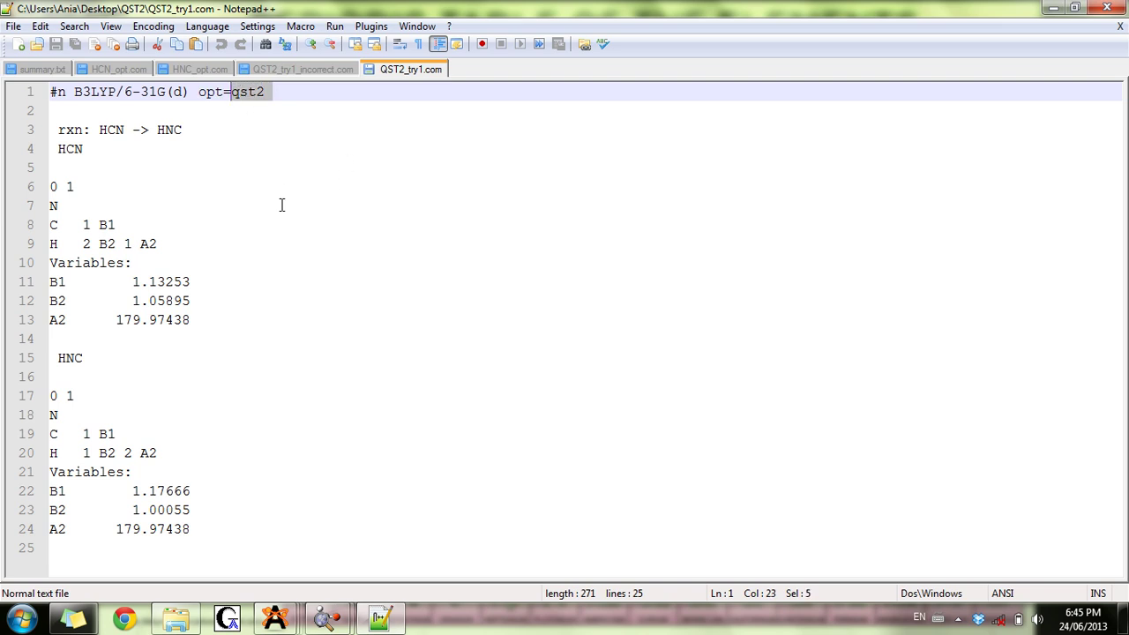
pyautogui.click(323, 320)
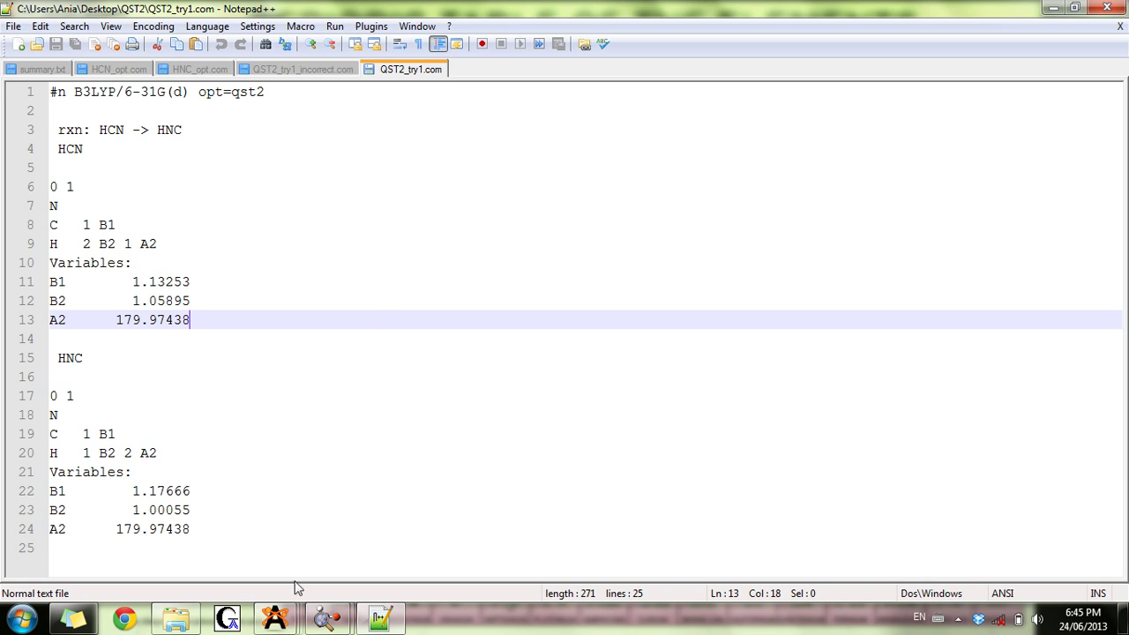
pyautogui.click(179, 620)
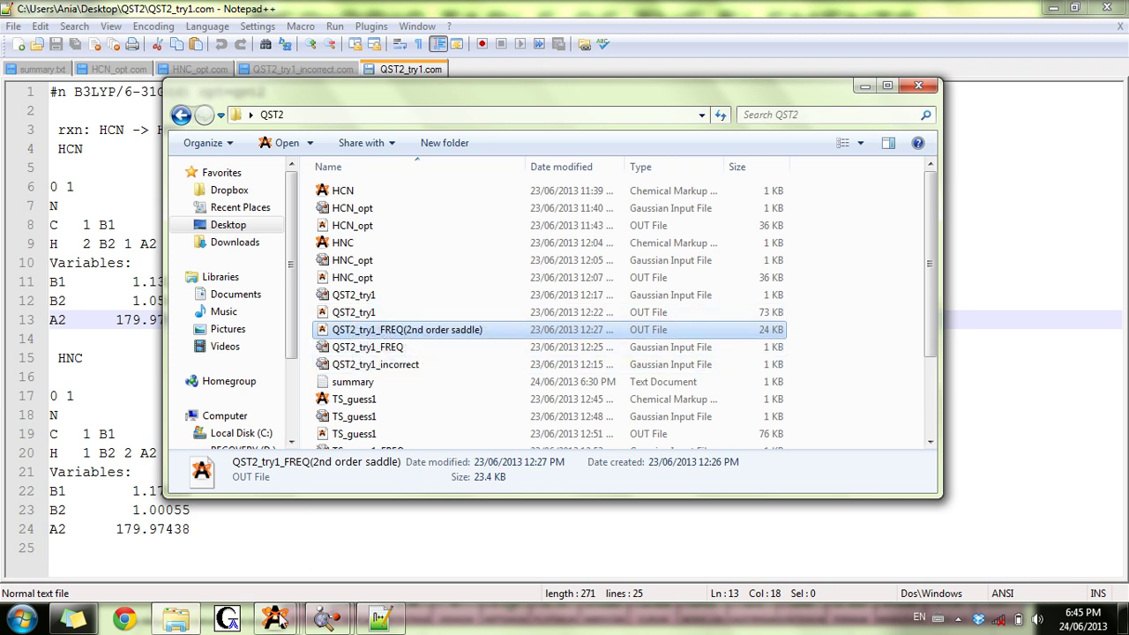
# Step: Switch to the QST2_try1_FREQ(2nd order saddle) molecule and rotate it slightly
pyautogui.moveTo(280, 624)
pyautogui.click(863, 510)
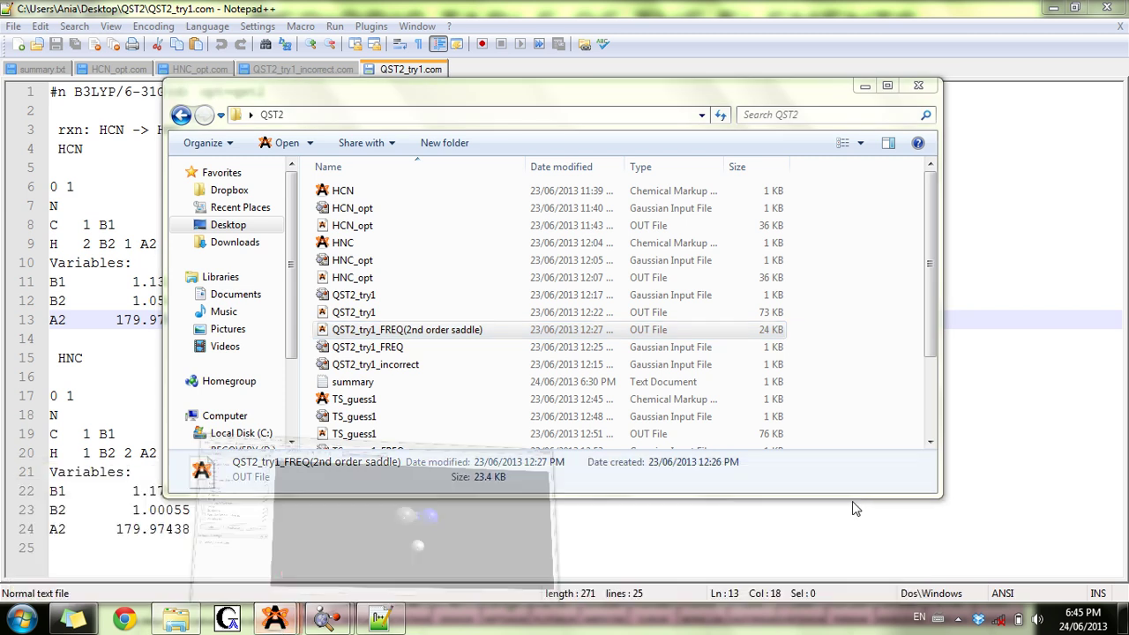
pyautogui.moveTo(824, 396); pyautogui.dragTo(745, 403)
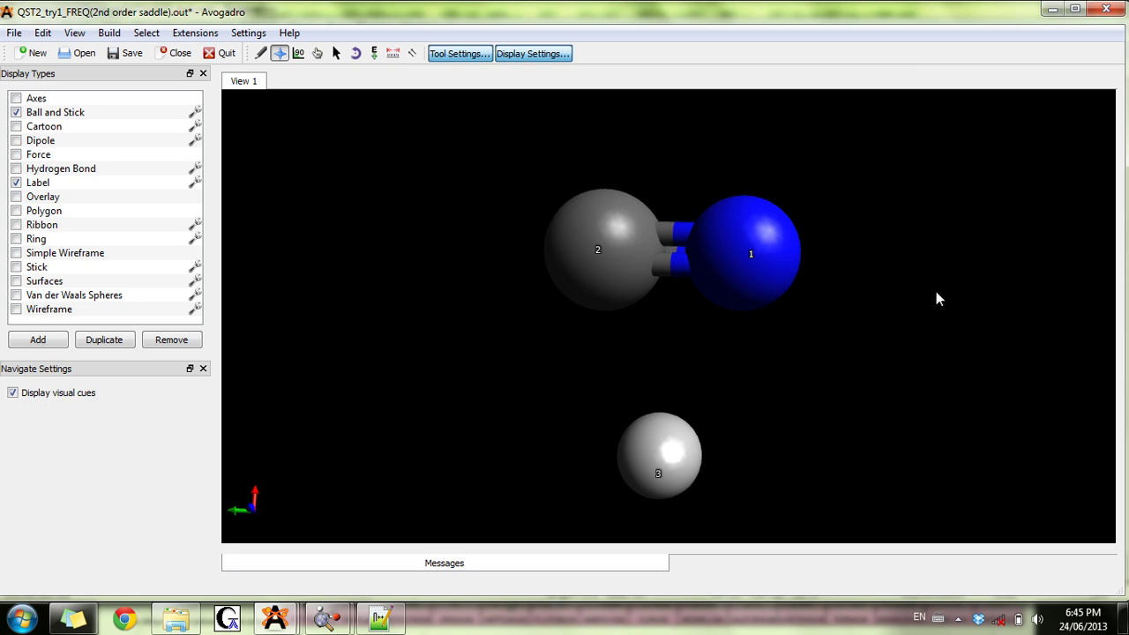
# Step: Open the Vibrations list from Extensions and move it clear of the molecule
pyautogui.moveTo(832, 398); pyautogui.dragTo(929, 278)
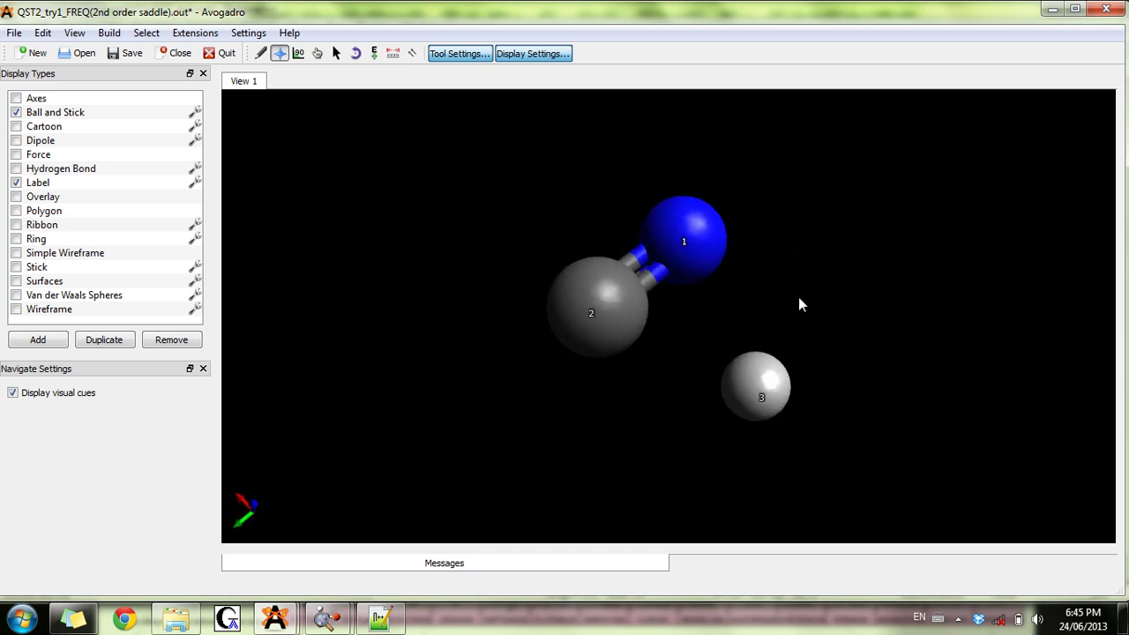
pyautogui.click(193, 33)
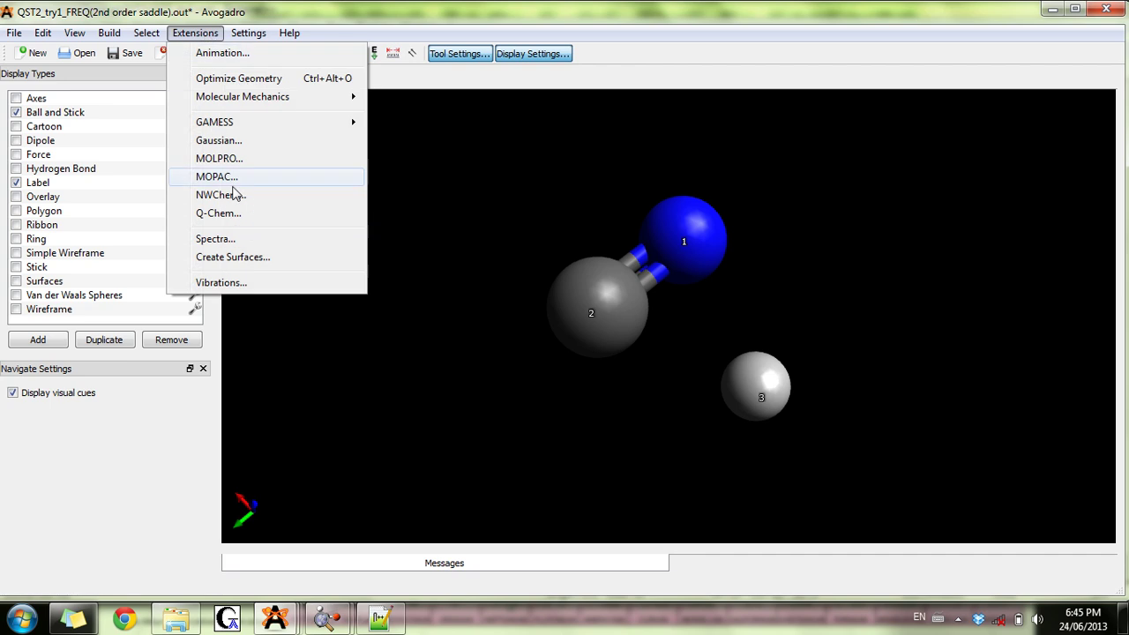
pyautogui.click(220, 283)
pyautogui.moveTo(612, 116); pyautogui.dragTo(284, 138)
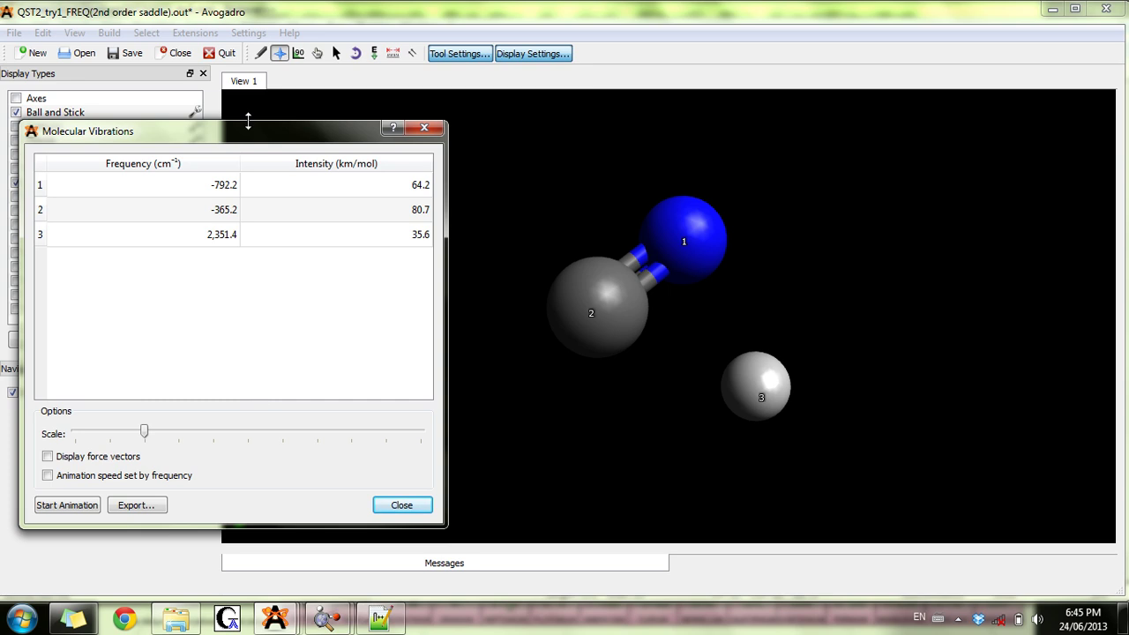
pyautogui.moveTo(248, 121); pyautogui.dragTo(248, 216)
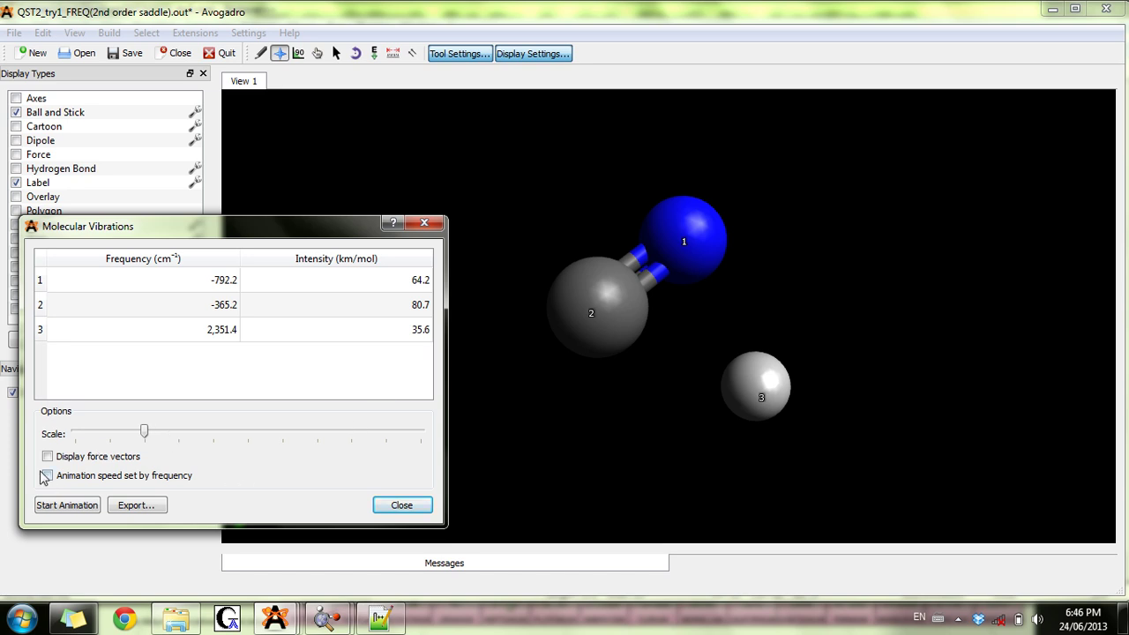
# Step: Animate the -792.2 and -365.2 cm⁻¹ modes in turn, then stop the animation
pyautogui.click(198, 285)
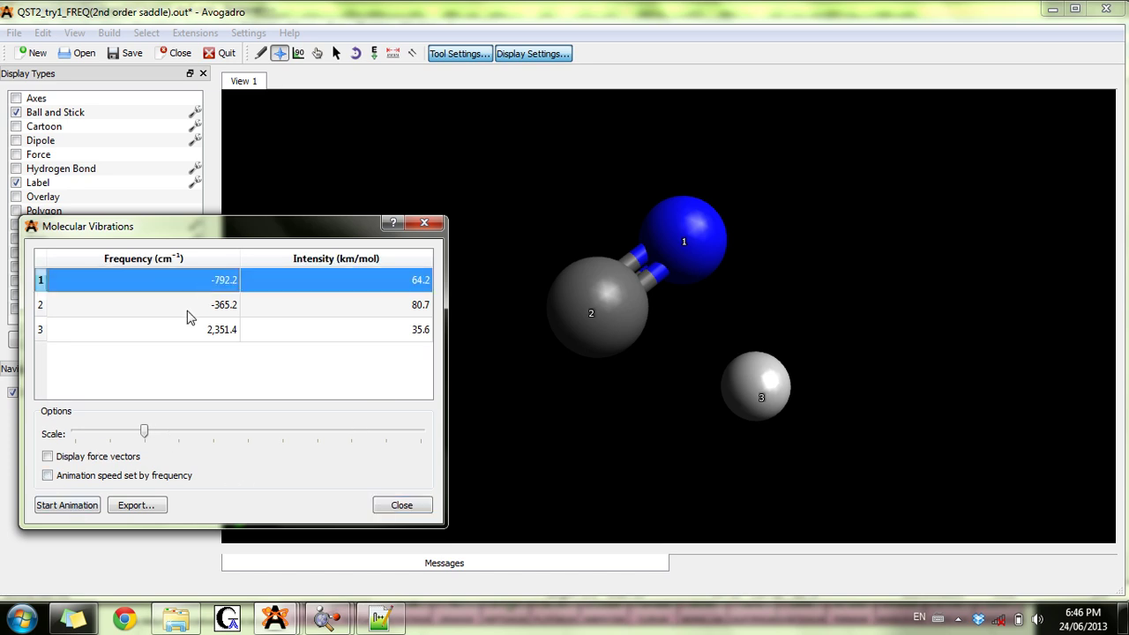
pyautogui.click(67, 506)
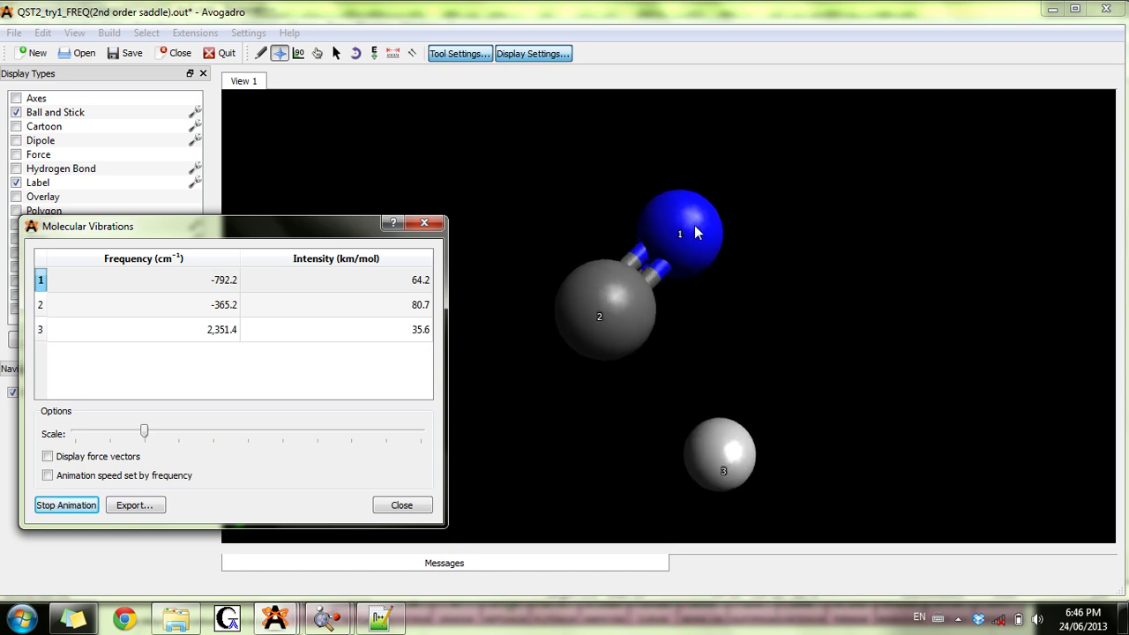
pyautogui.click(221, 310)
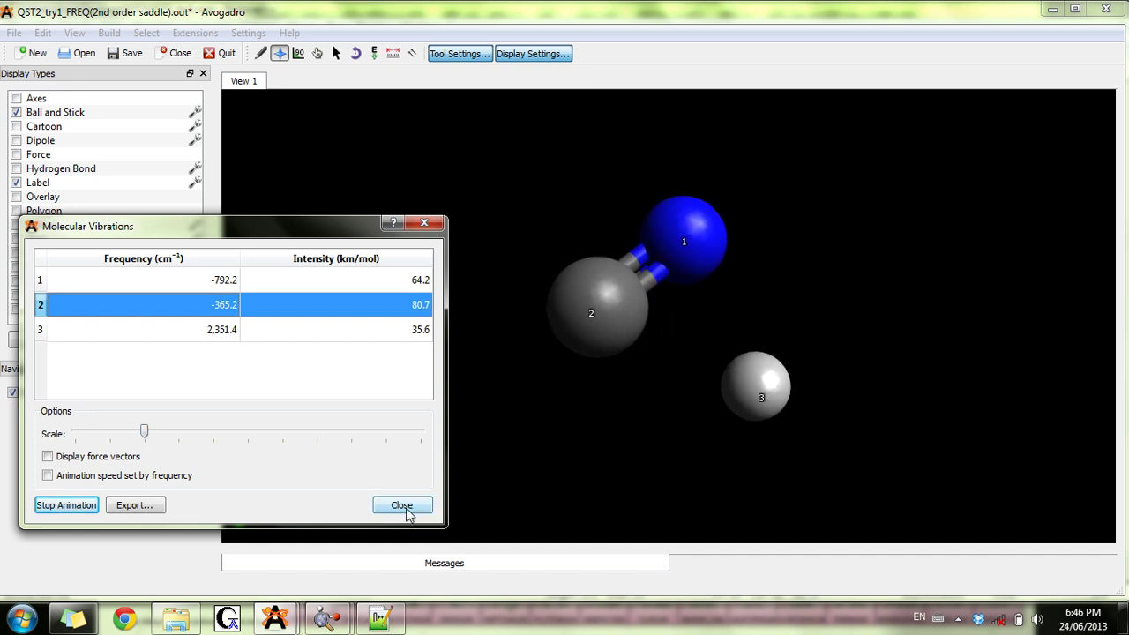
pyautogui.click(87, 506)
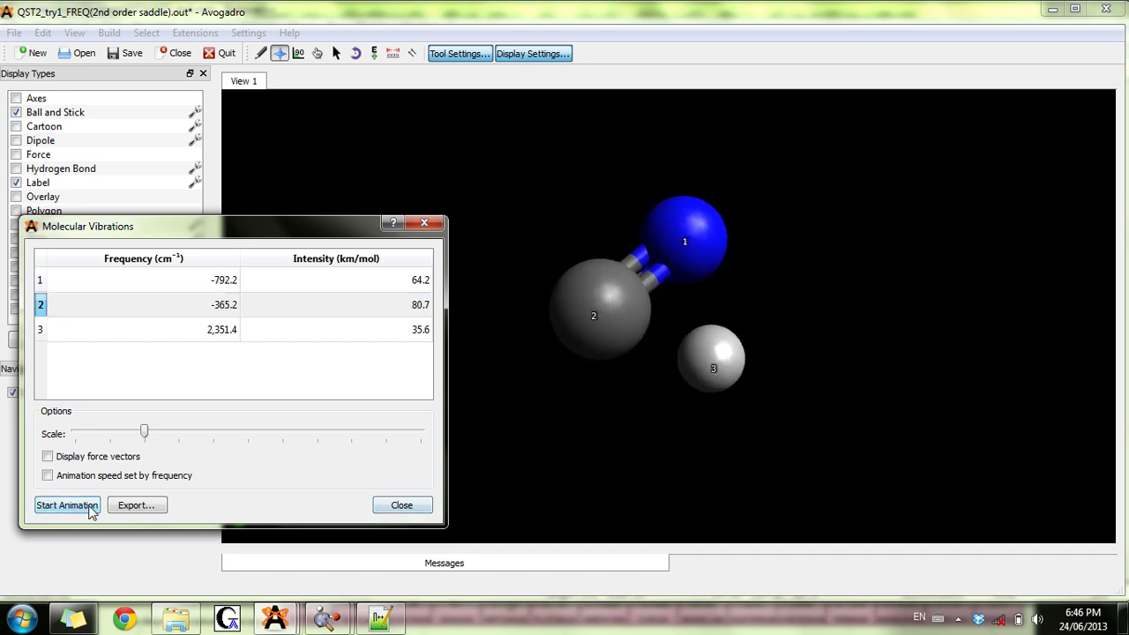
# Step: Close the vibrations window, rotate and zoom the saddle-point molecule, then bring up the QST2 folder
pyautogui.click(401, 505)
pyautogui.moveTo(489, 383); pyautogui.dragTo(350, 358)
pyautogui.scroll(2, 349, 358)
pyautogui.moveTo(725, 291); pyautogui.dragTo(678, 381)
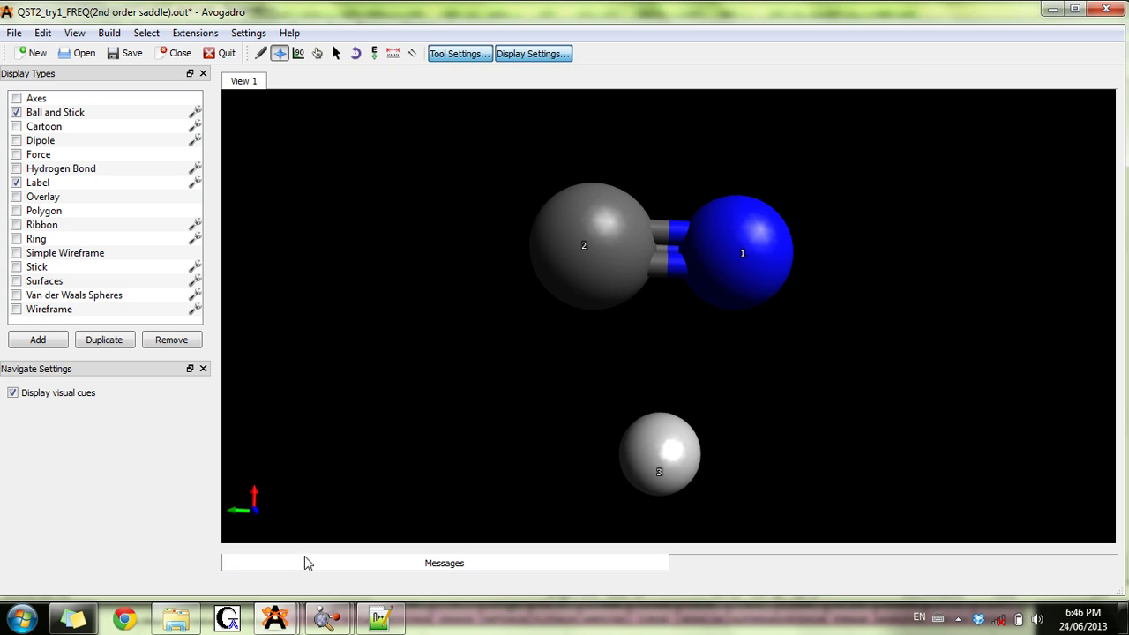
pyautogui.click(177, 621)
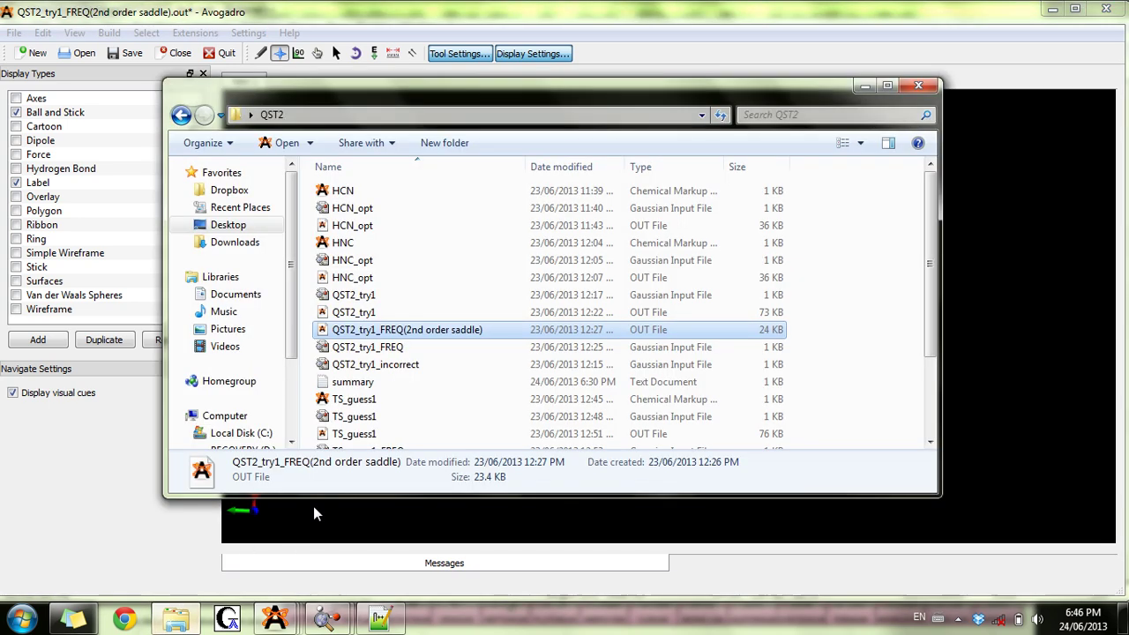
# Step: Scroll to the bottom of the QST2 folder and open TS_guess2_FREQ.out
pyautogui.scroll(-3, 408, 402)
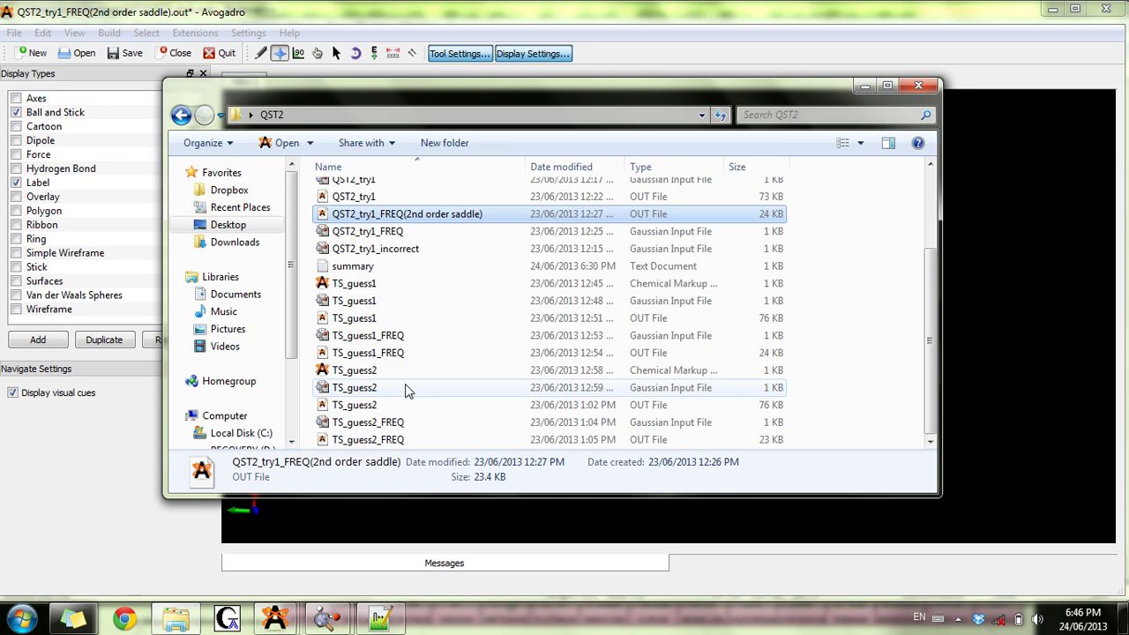
pyautogui.click(369, 439)
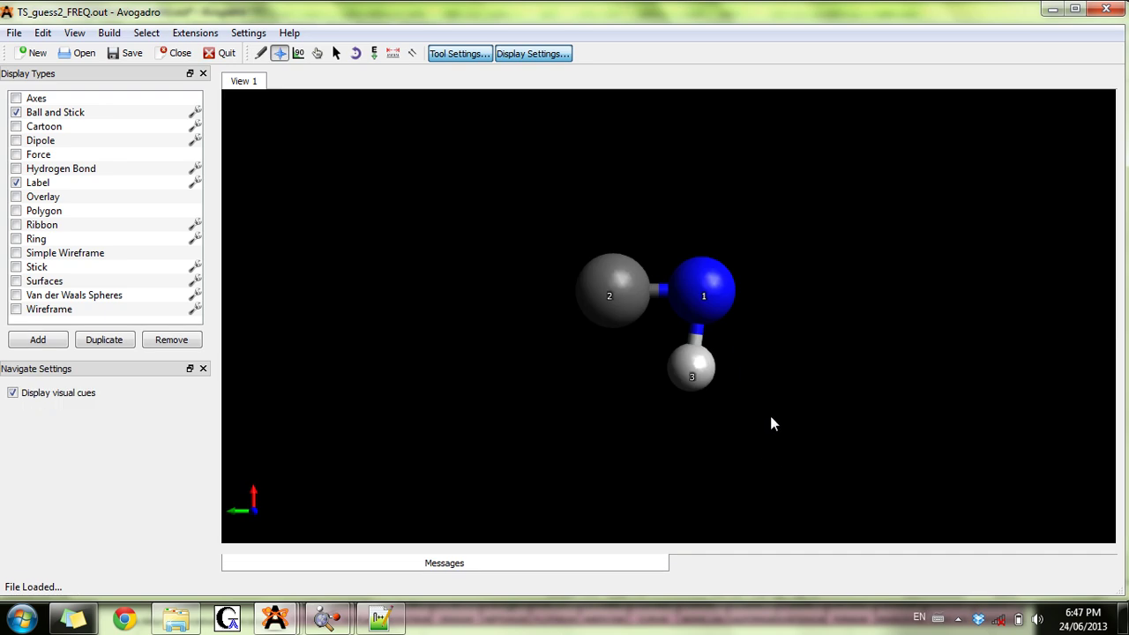
# Step: Rotate and zoom the newly loaded TS_guess2_FREQ molecule to inspect its bent structure
pyautogui.moveTo(771, 424); pyautogui.dragTo(752, 397)
pyautogui.scroll(4, 751, 397)
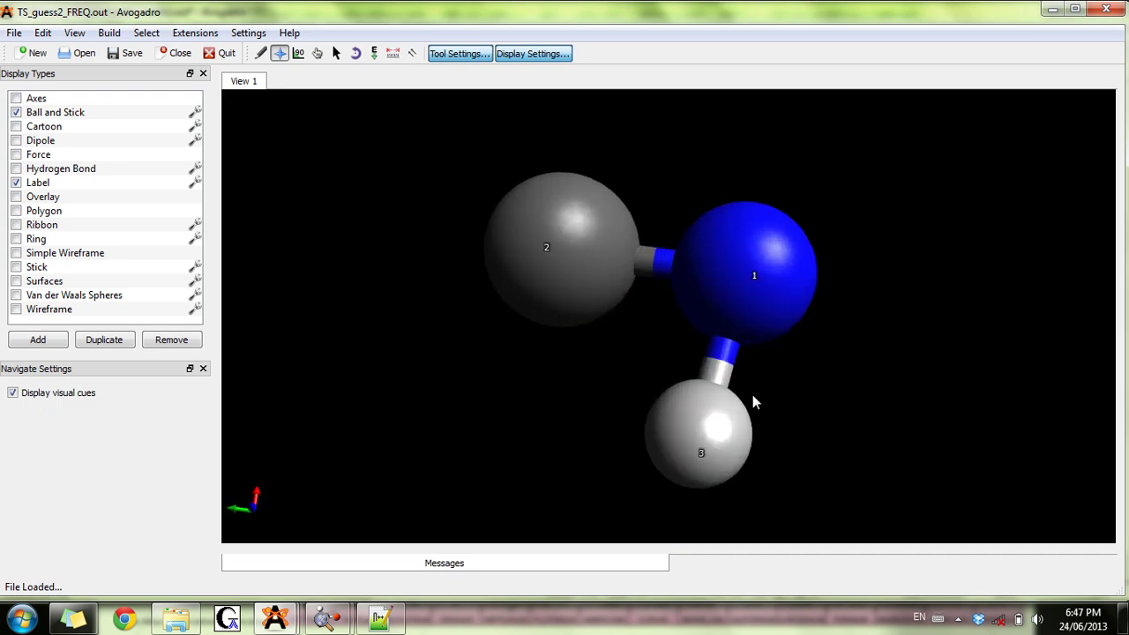
pyautogui.moveTo(912, 259); pyautogui.dragTo(988, 324)
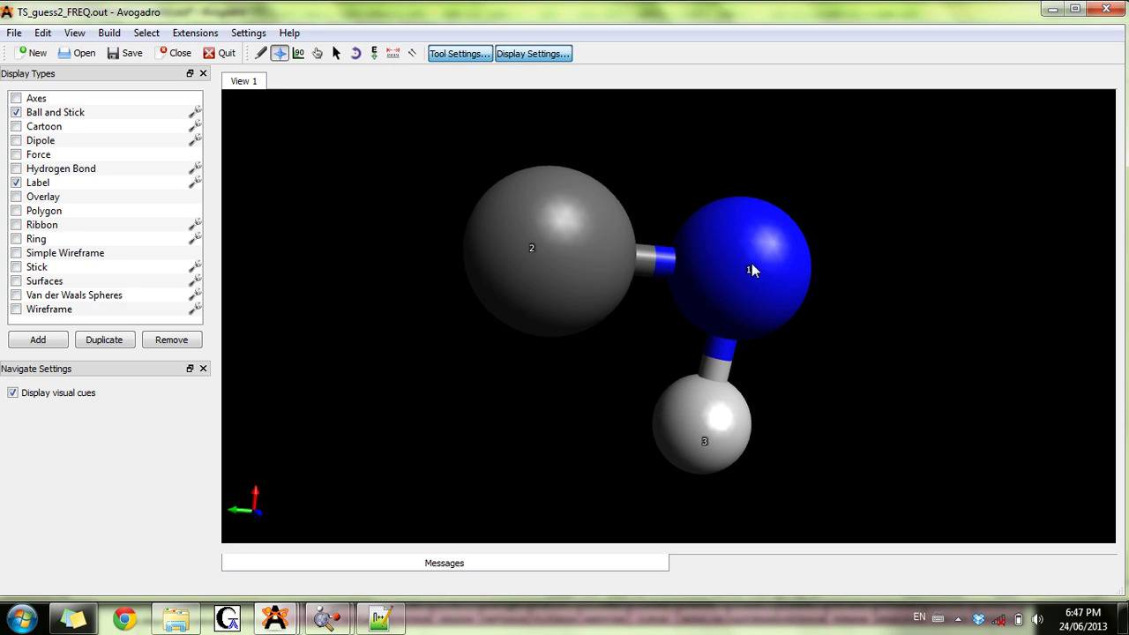
pyautogui.moveTo(663, 270); pyautogui.dragTo(745, 303)
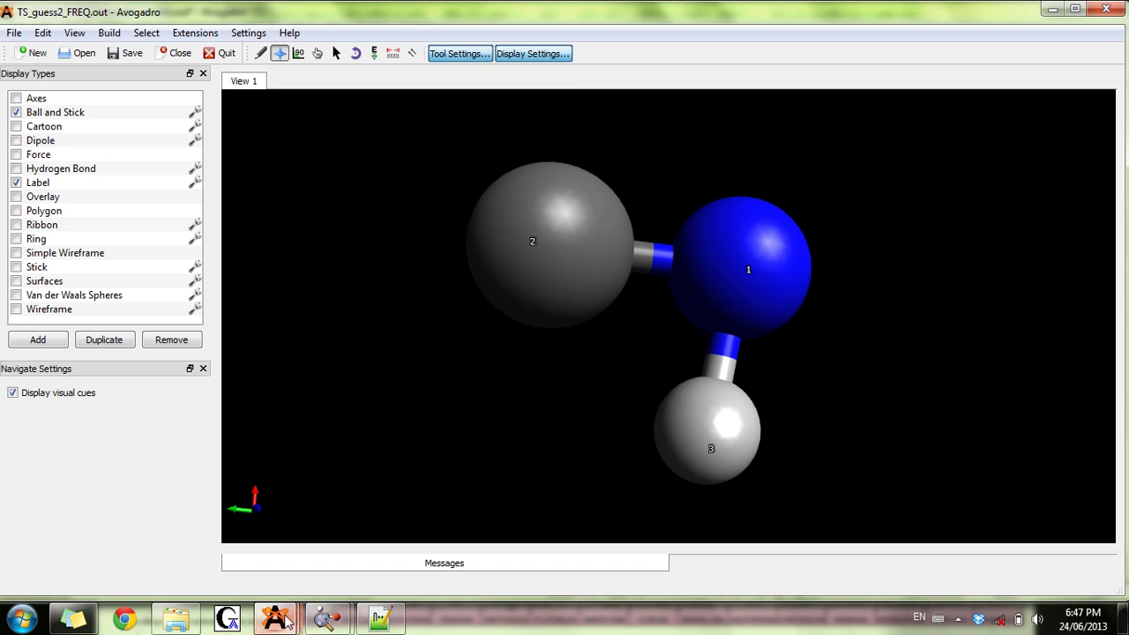
# Step: Switch to the QST2_try1_FREQ saddle-point window and rotate it for comparison
pyautogui.moveTo(285, 622)
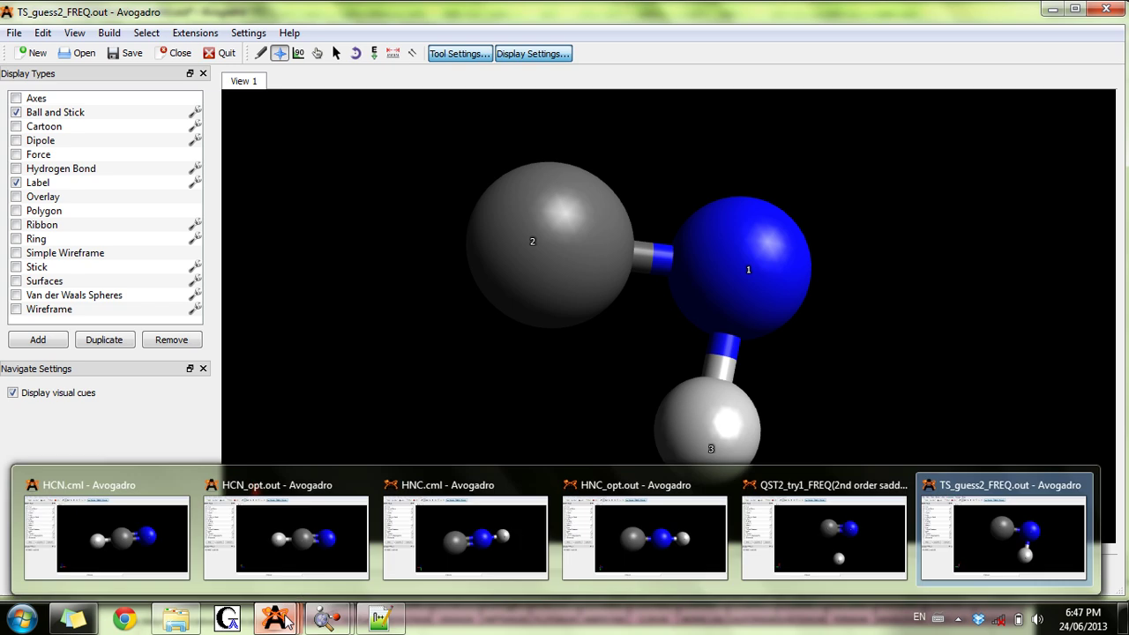
pyautogui.click(829, 528)
pyautogui.moveTo(923, 279); pyautogui.dragTo(882, 221)
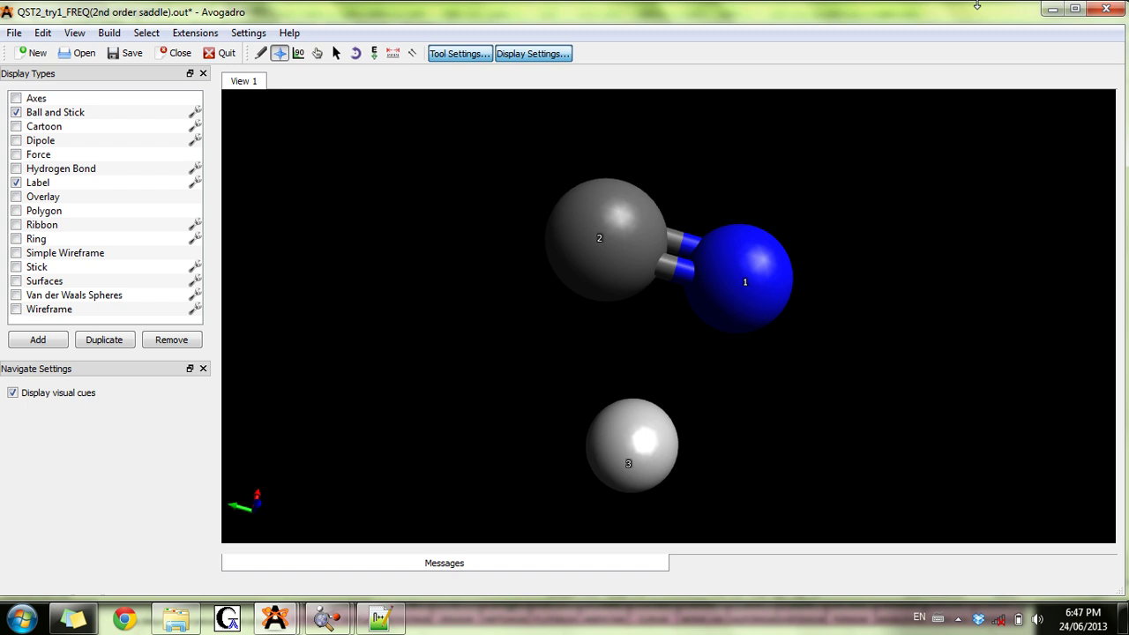
# Step: Return to TS_guess2_FREQ and open its Vibrations list beside the molecule
pyautogui.click(1053, 10)
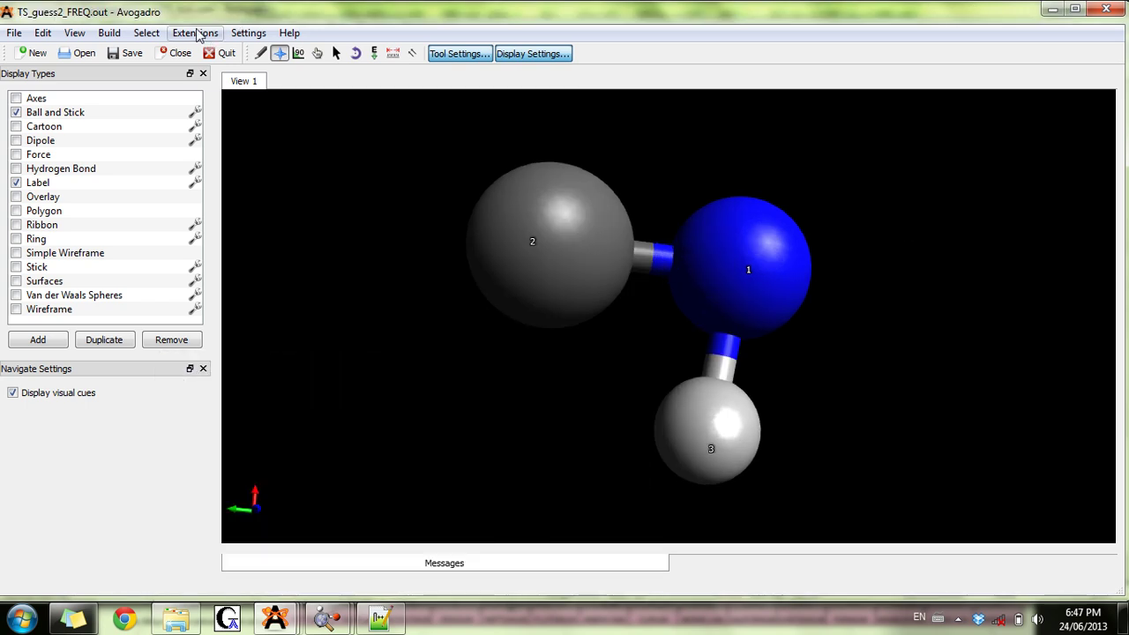
pyautogui.click(197, 34)
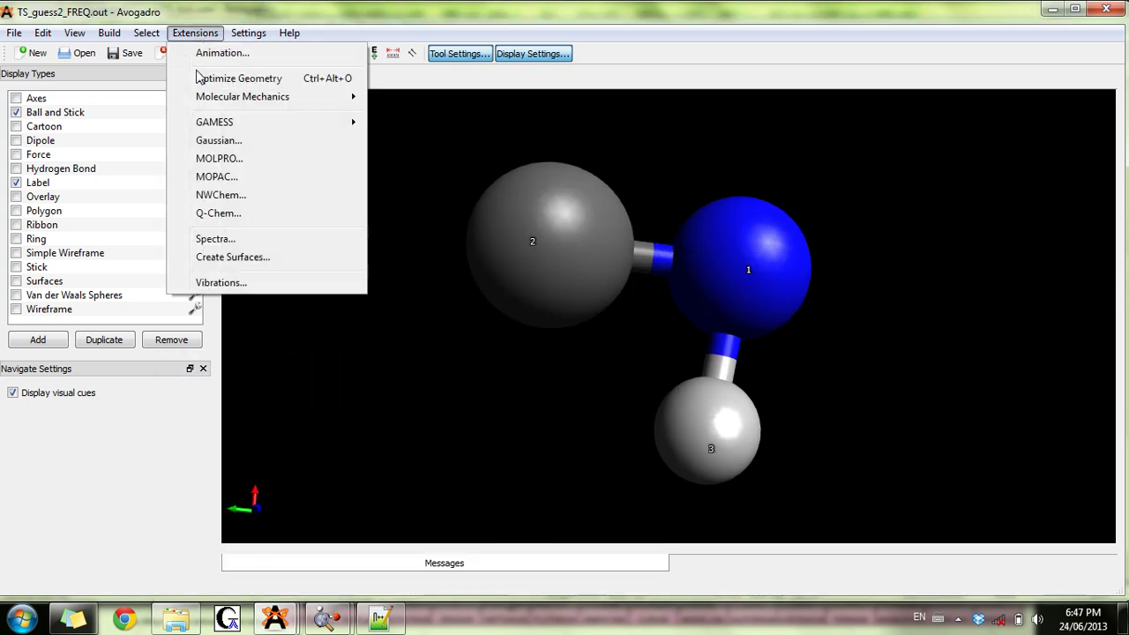
pyautogui.click(221, 283)
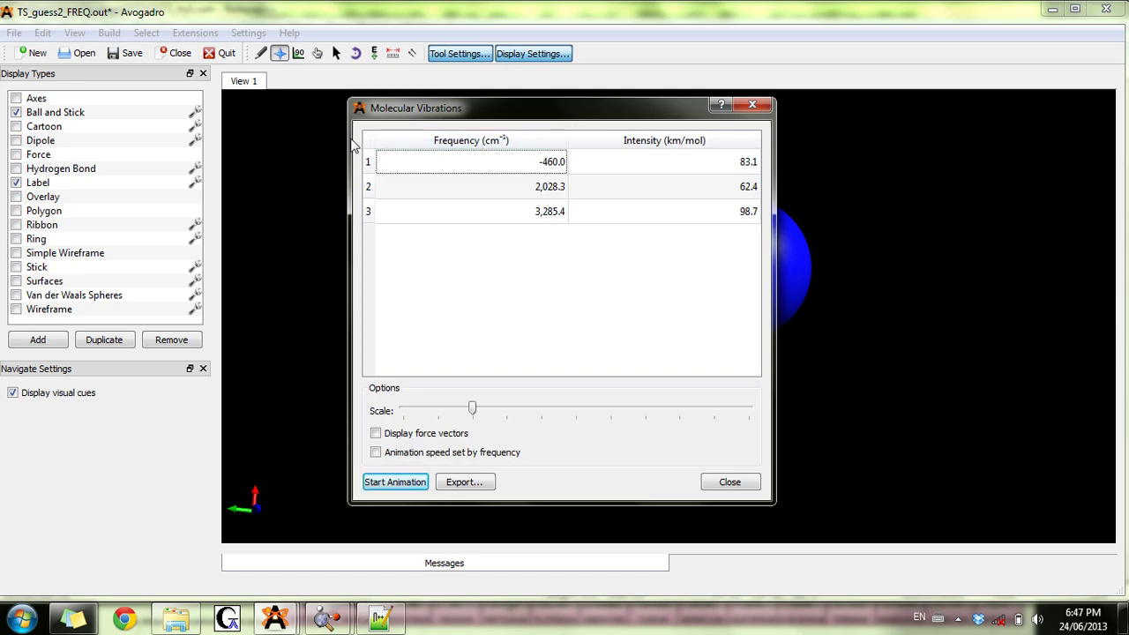
pyautogui.moveTo(606, 107); pyautogui.dragTo(212, 148)
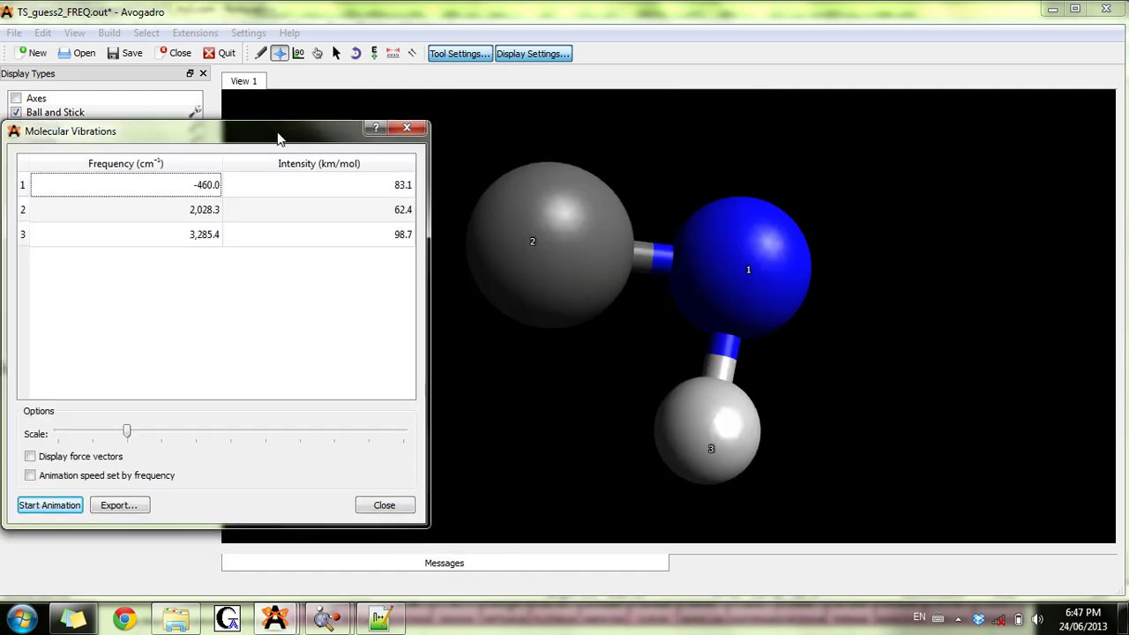
# Step: Animate the -460.0 cm⁻¹ mode at reduced amplitude, then close the vibrations list
pyautogui.click(203, 187)
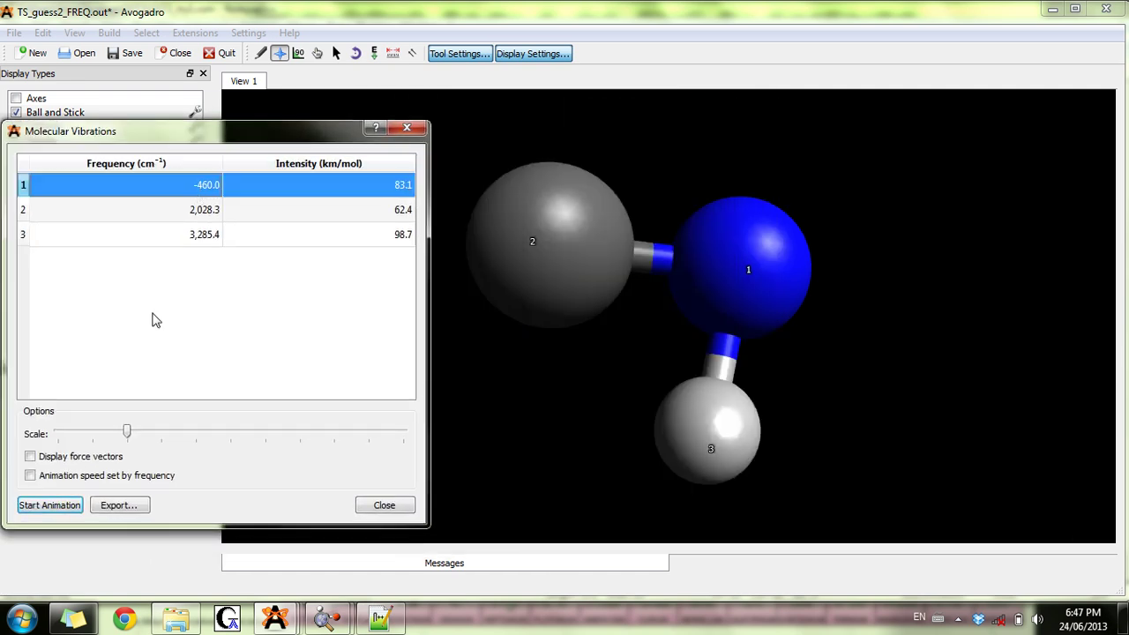
pyautogui.click(50, 508)
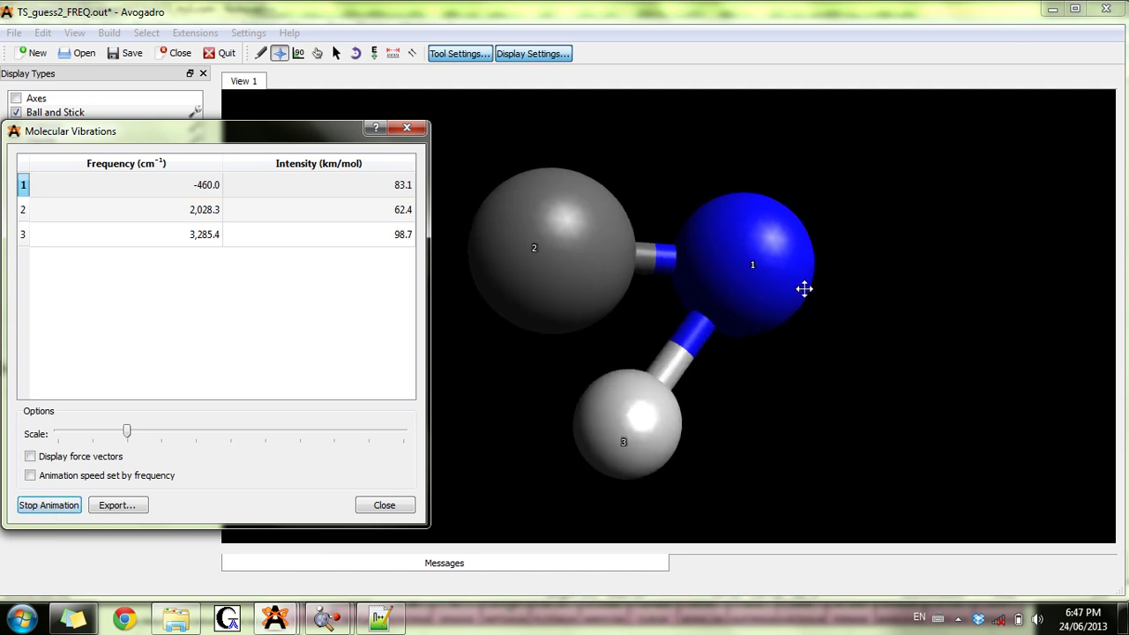
pyautogui.moveTo(803, 289); pyautogui.dragTo(856, 287, button='right')
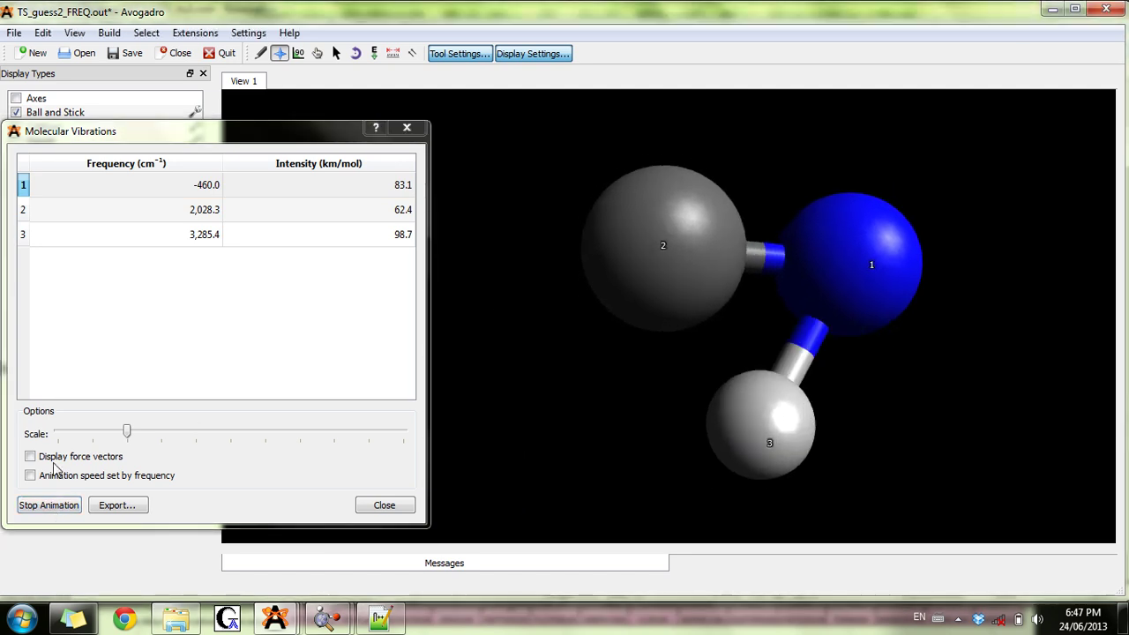
pyautogui.moveTo(126, 431); pyautogui.dragTo(92, 433)
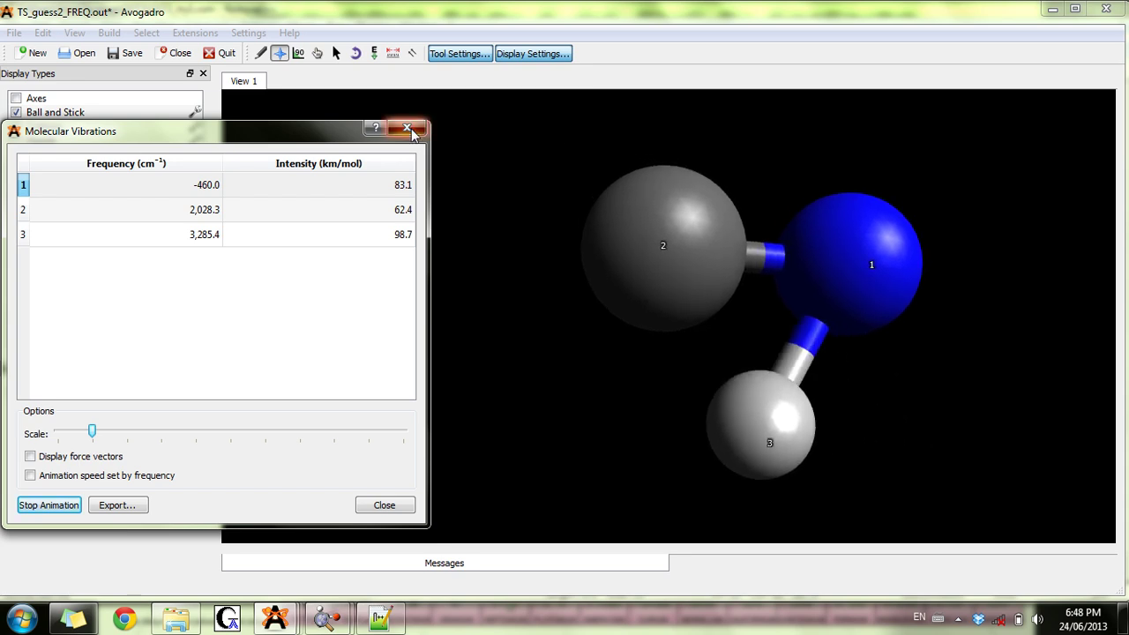
pyautogui.click(407, 129)
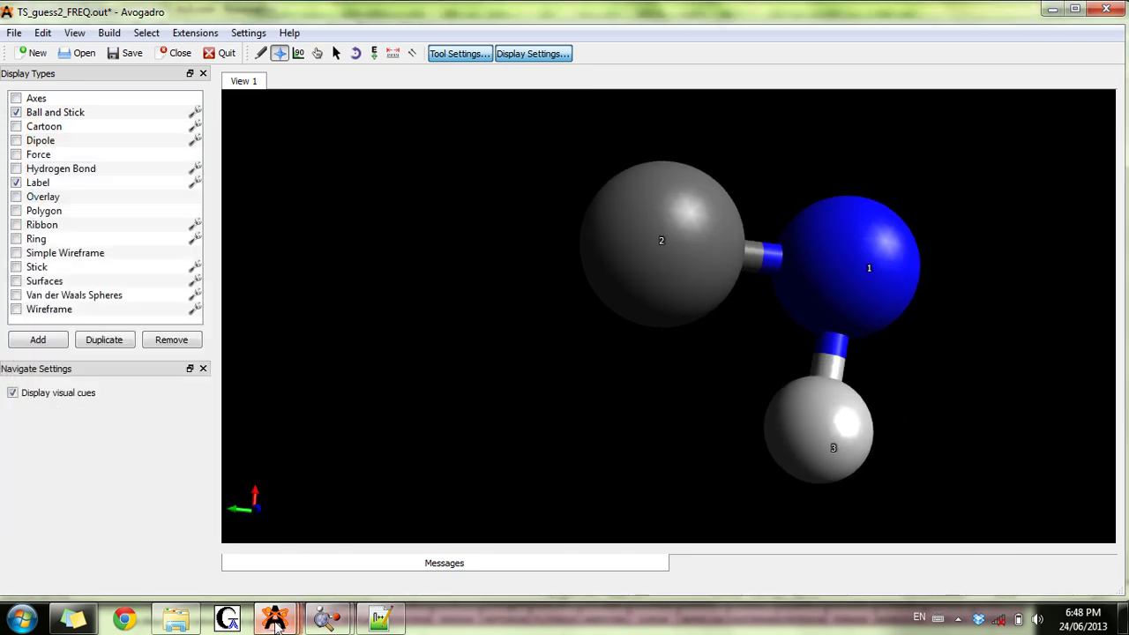
# Step: Switch back to the QST2_try1_FREQ structure and rotate it for comparison
pyautogui.moveTo(277, 621)
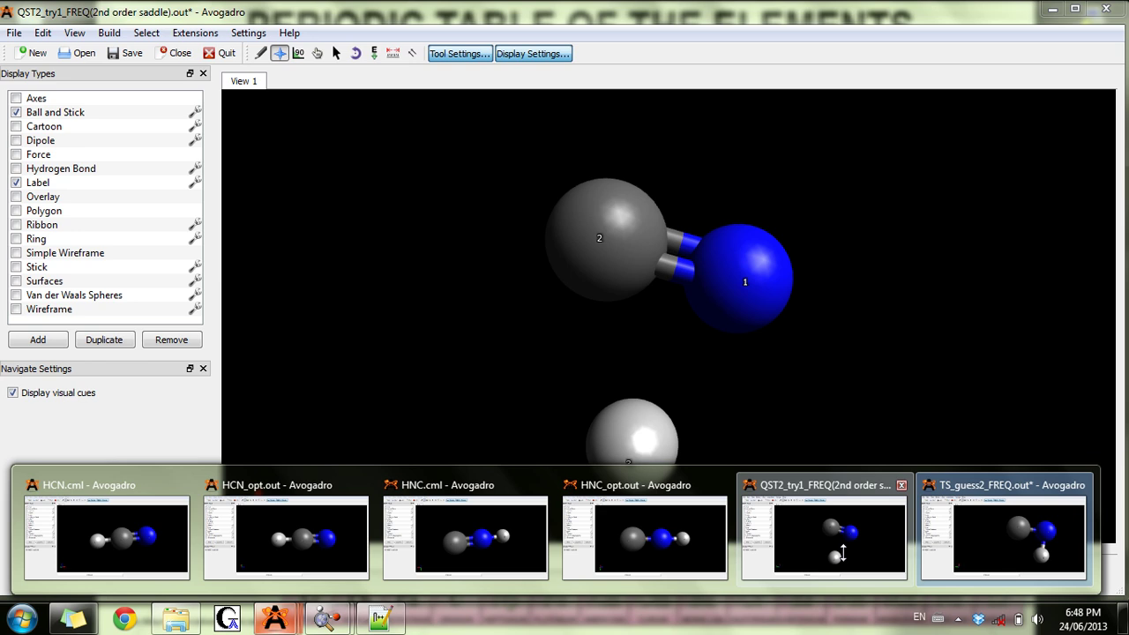
pyautogui.click(826, 530)
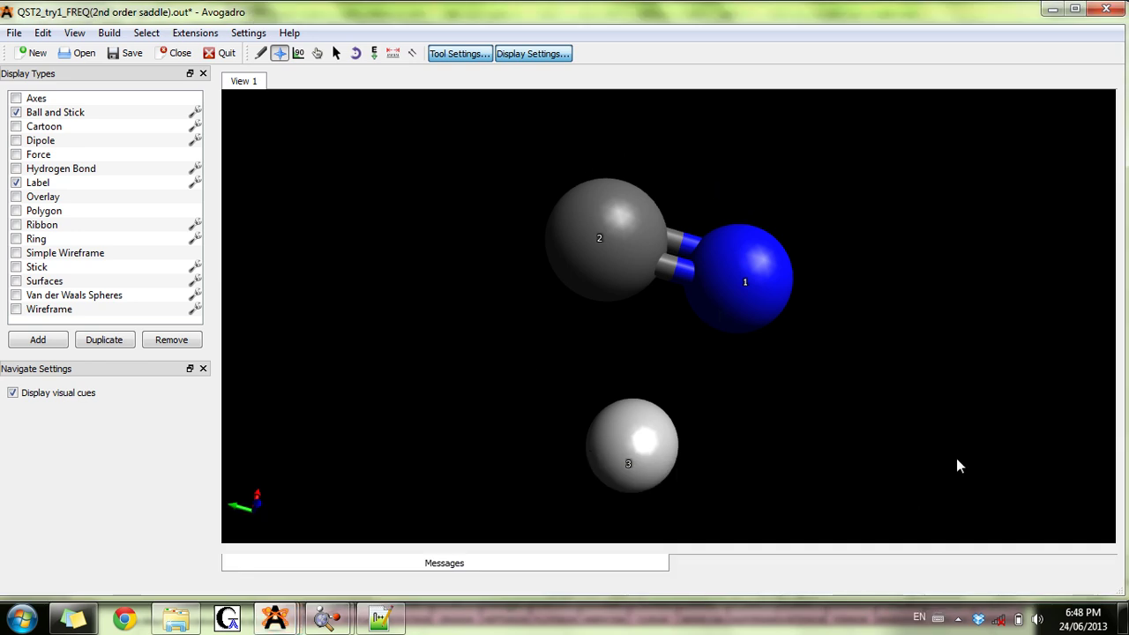
pyautogui.moveTo(958, 463); pyautogui.dragTo(844, 452)
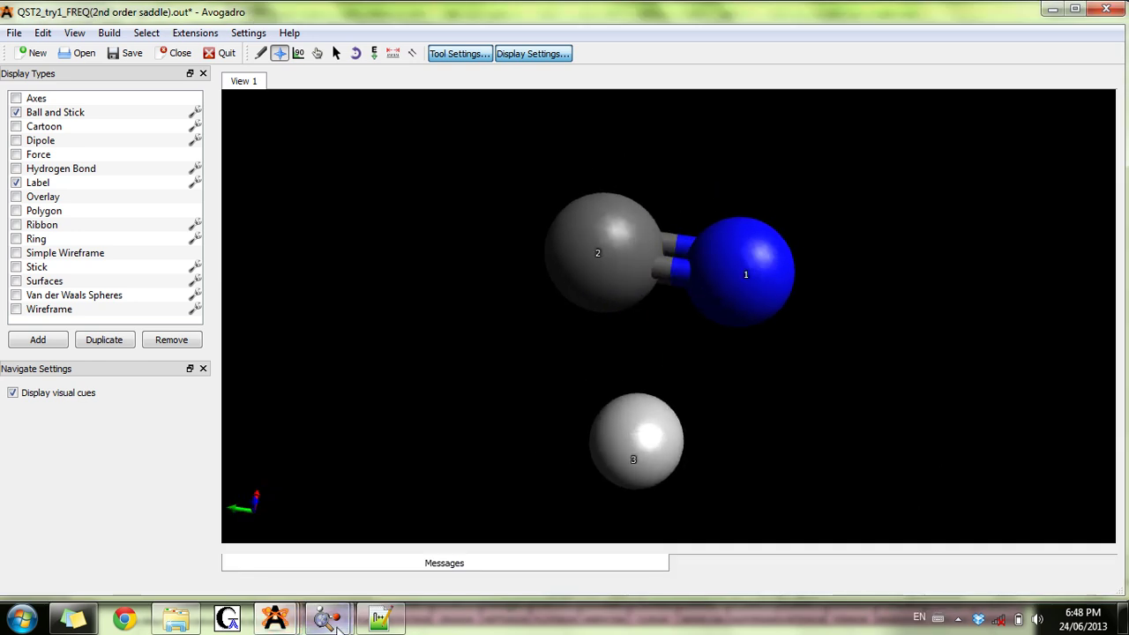
# Step: From the QST2 folder, open TS_guess2.com with Edit with Notepad++
pyautogui.moveTo(388, 620)
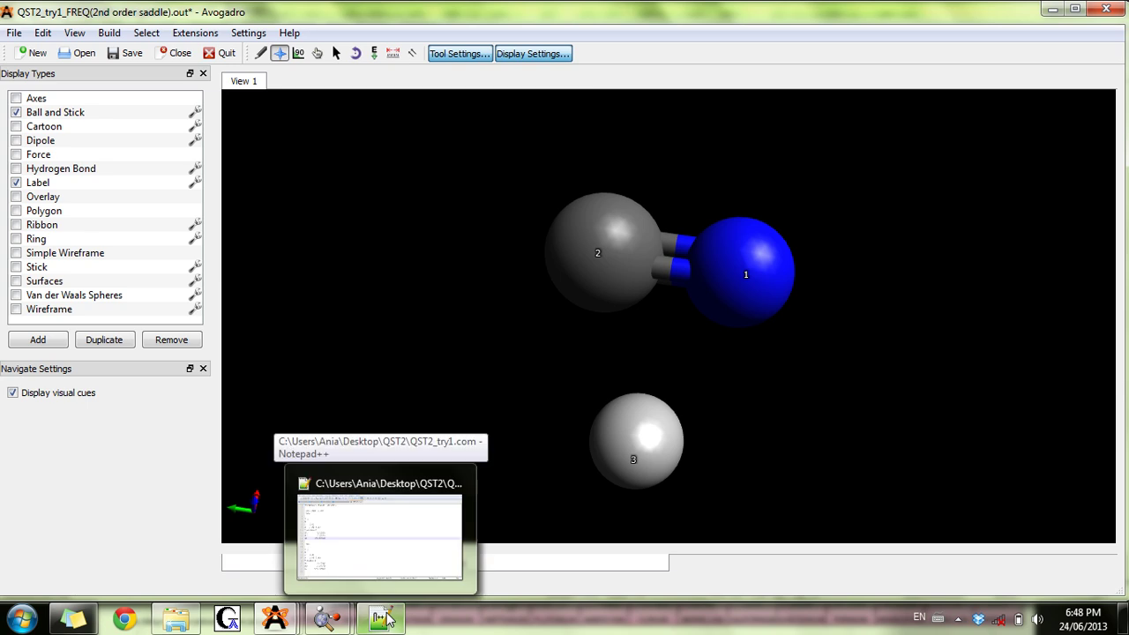
pyautogui.click(180, 620)
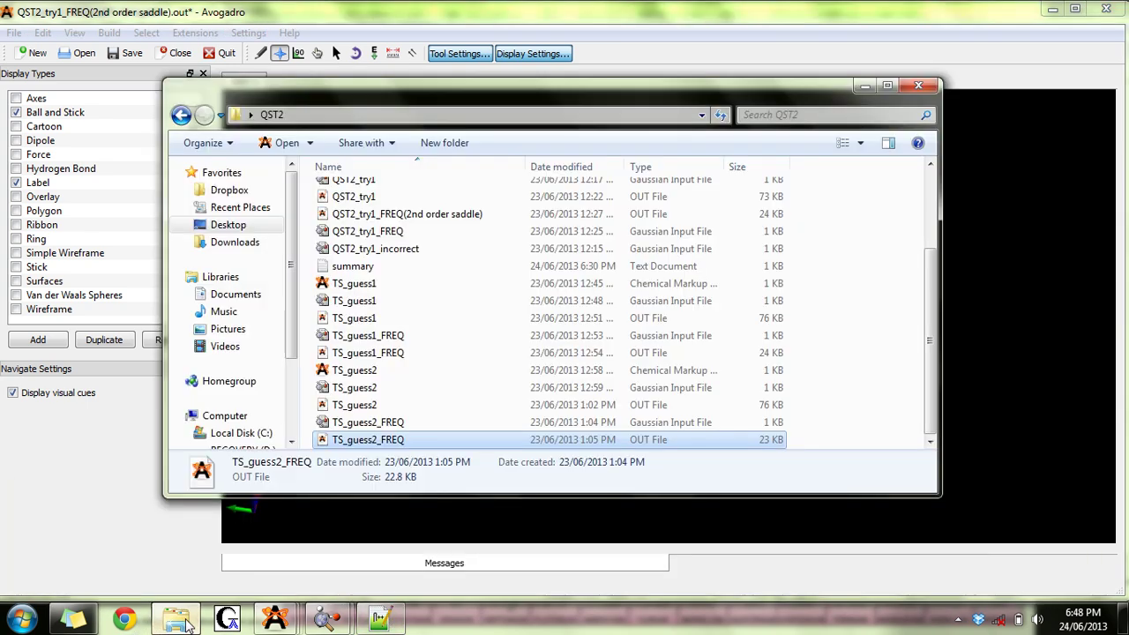
pyautogui.rightClick(370, 394)
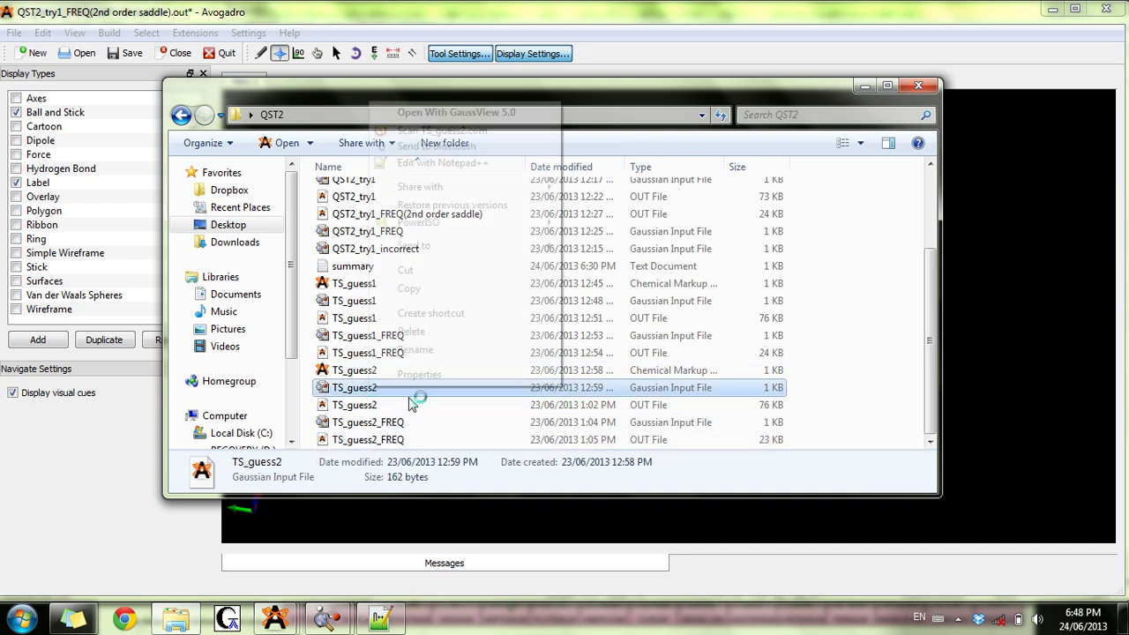
pyautogui.click(466, 163)
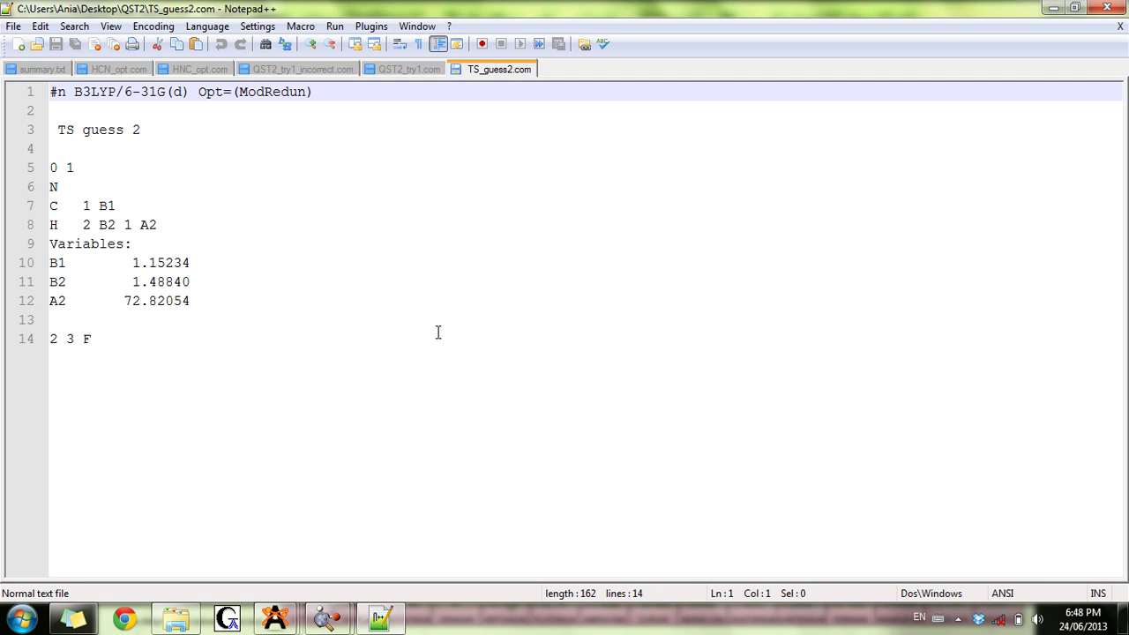
# Step: In TS_guess2.com, highlight the 0 1 charge line, the ModRedun keyword and the '2 3 F' constraint
pyautogui.click(320, 172)
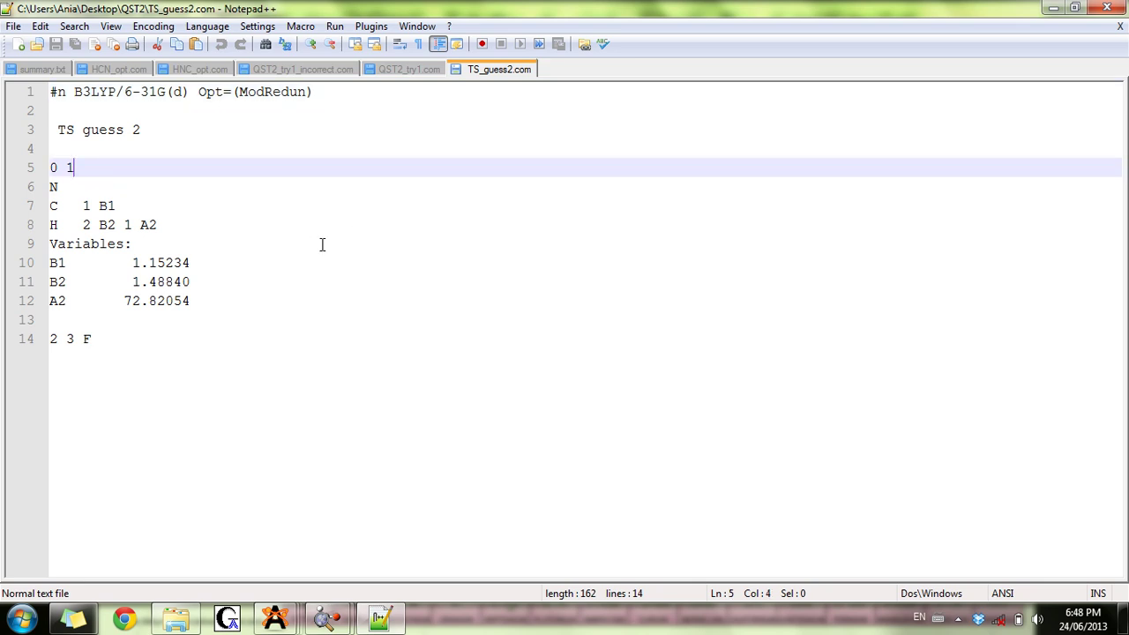
pyautogui.keyDown('ctrl'); pyautogui.scroll(4, 322, 244); pyautogui.keyUp('ctrl')
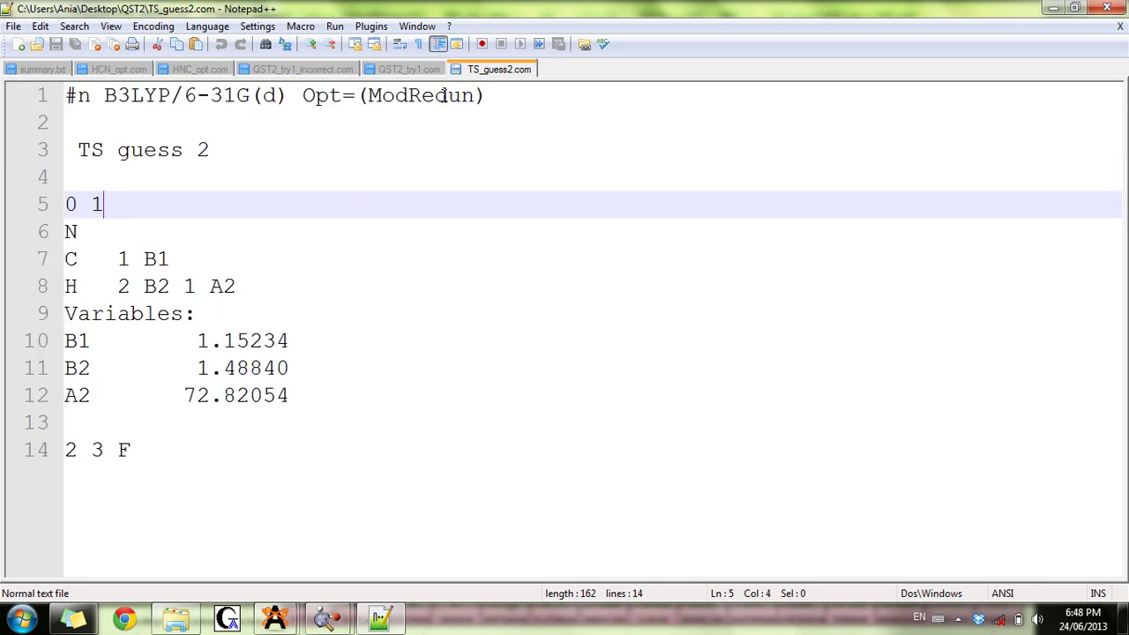
pyautogui.doubleClick(445, 95)
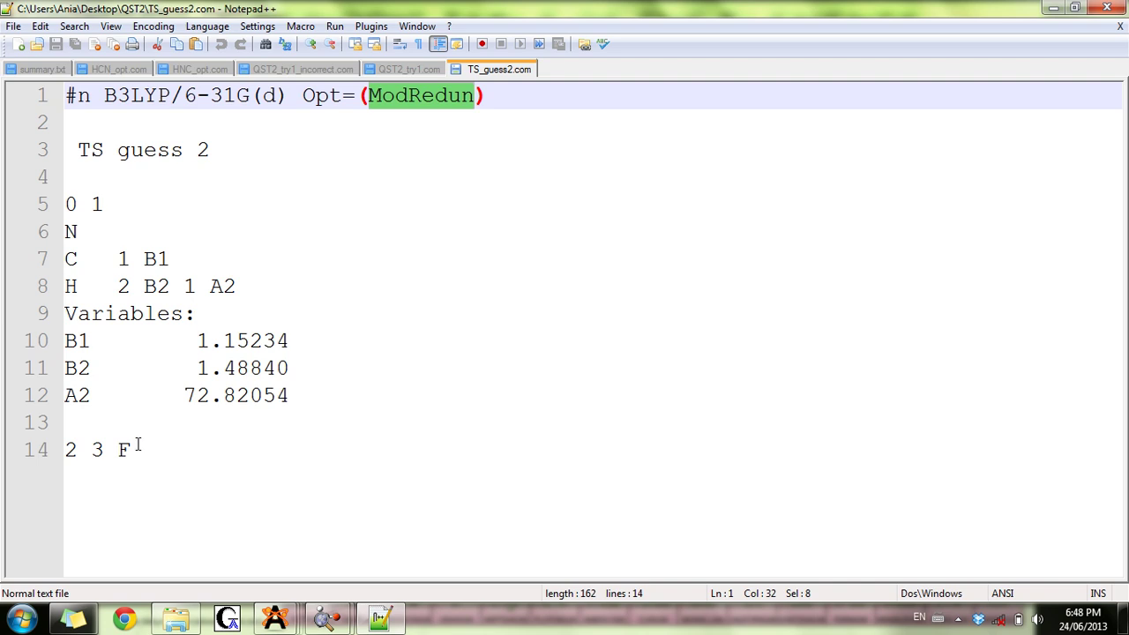
pyautogui.moveTo(139, 446); pyautogui.dragTo(27, 439)
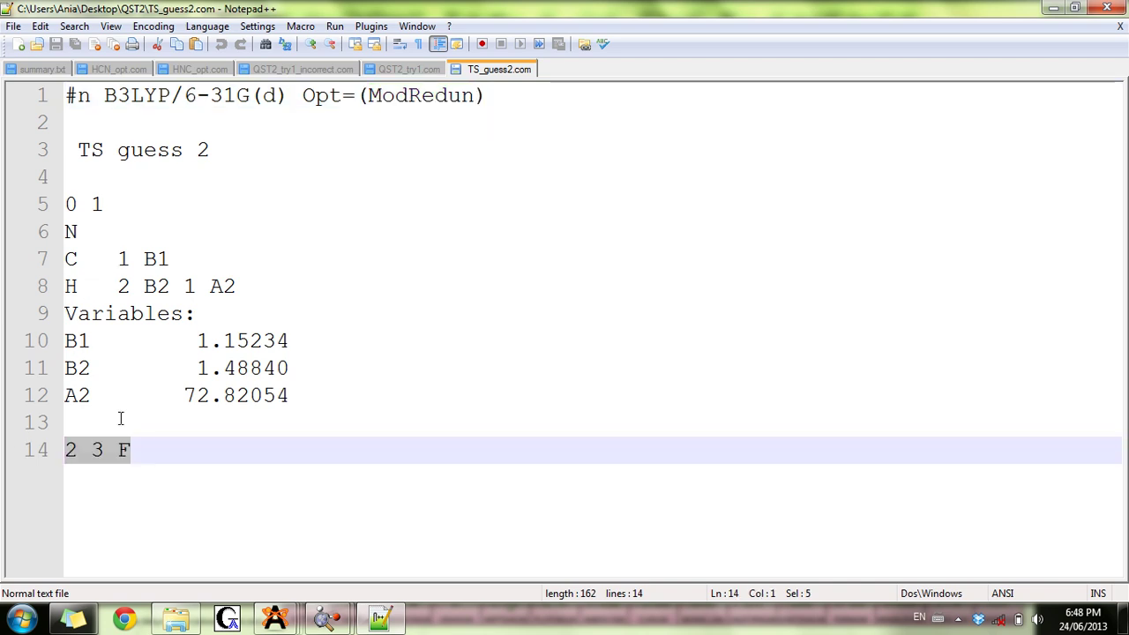
# Step: Clear the selection, point out the hydrogen definition on line 8, then return to summary.txt
pyautogui.click(183, 453)
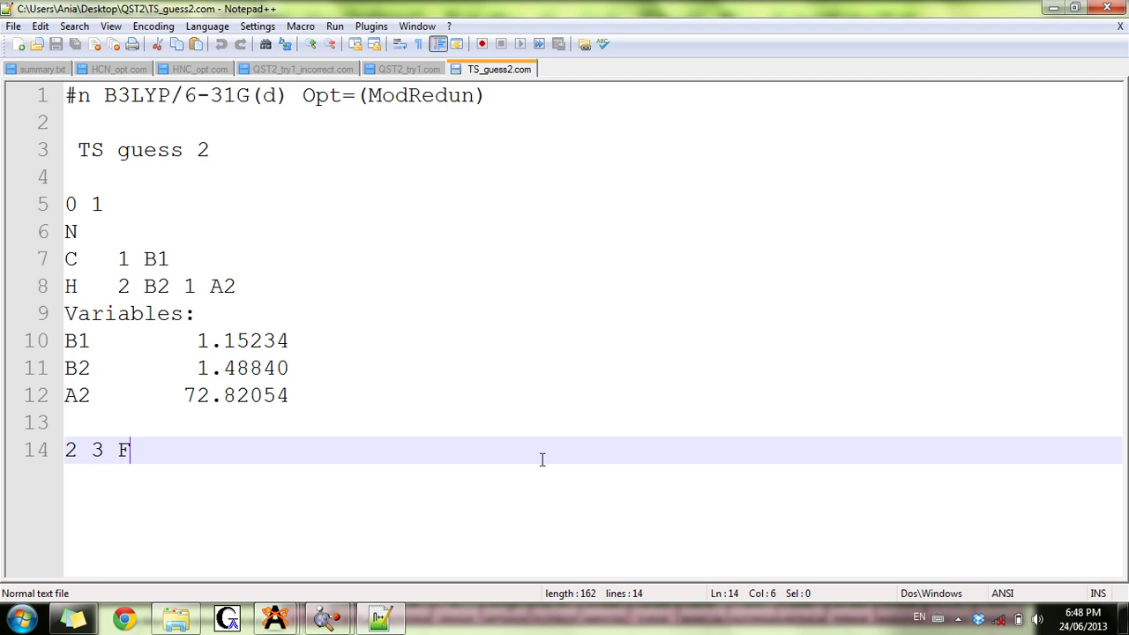
pyautogui.click(503, 288)
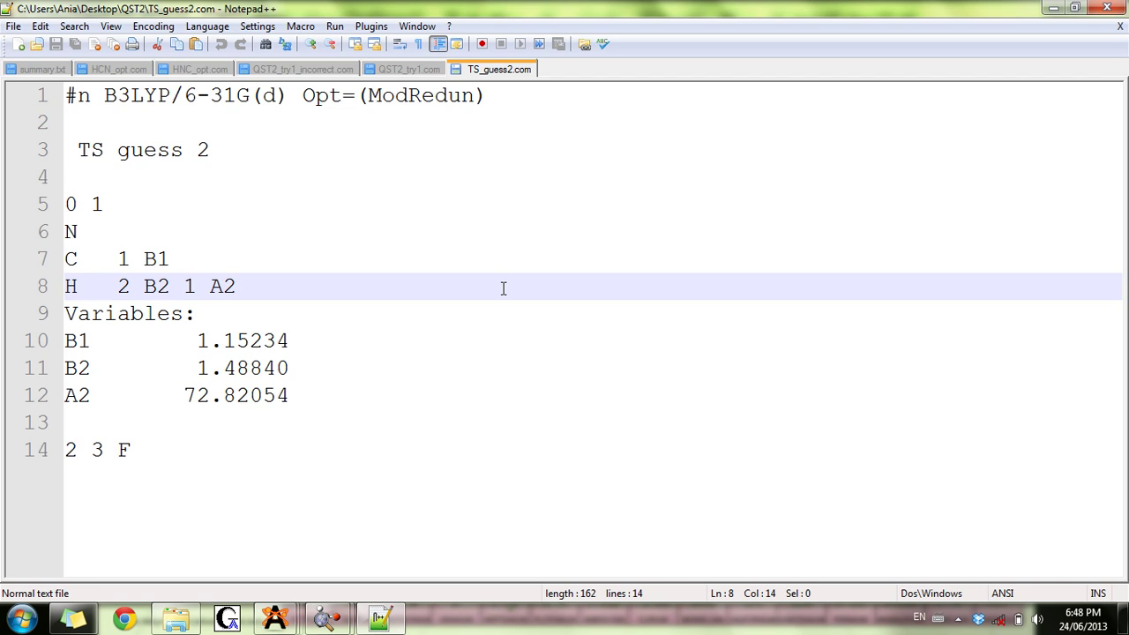
pyautogui.click(31, 71)
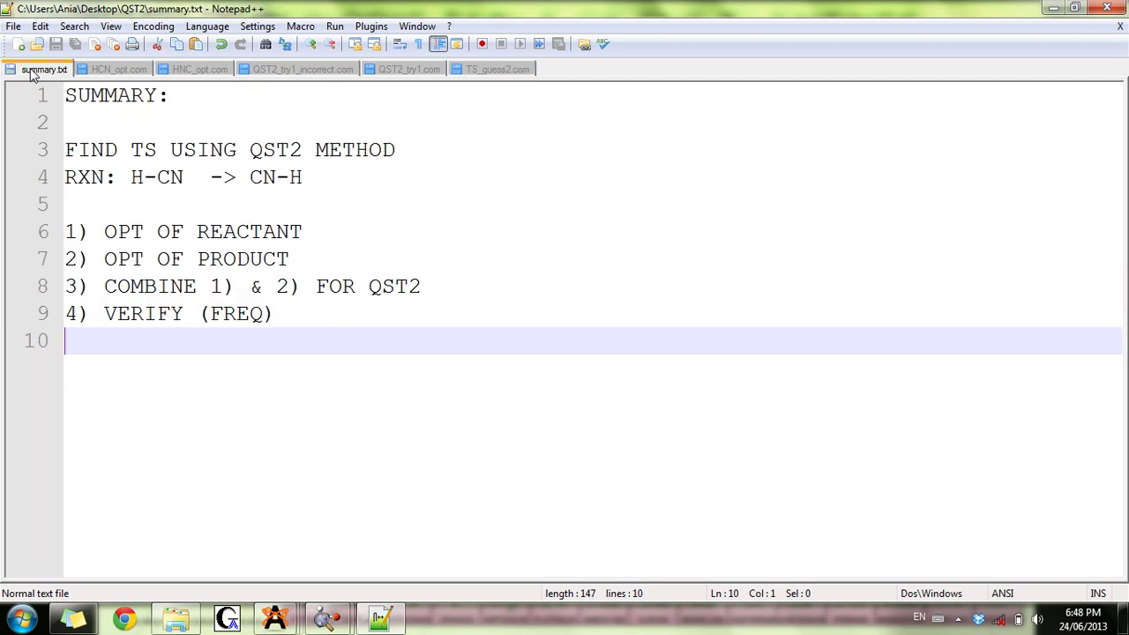